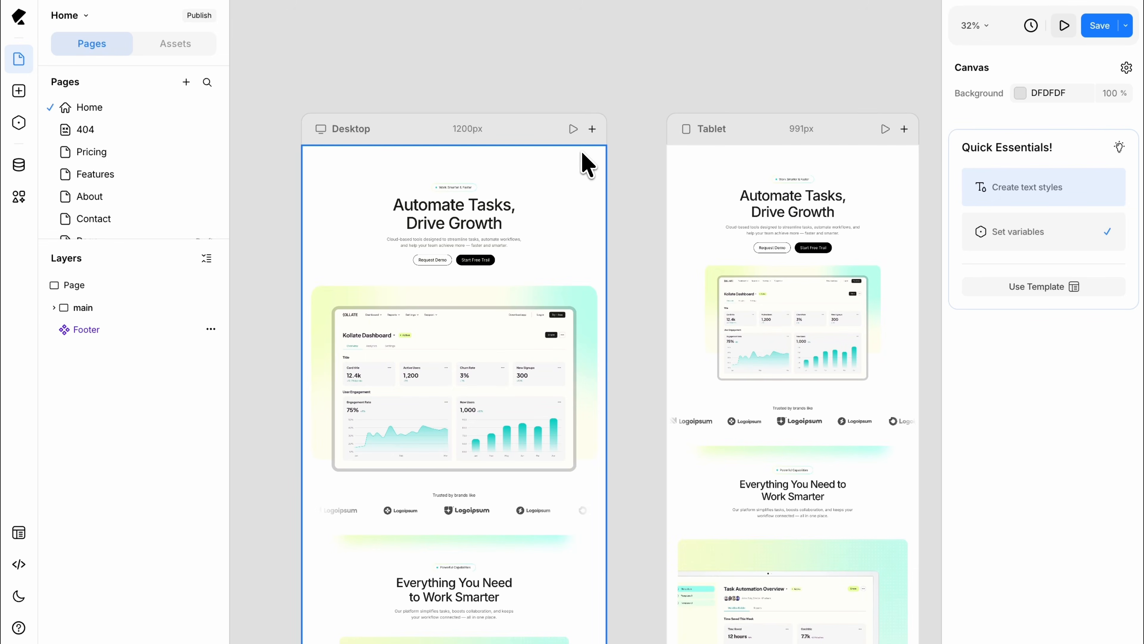
Step: Insert a Section element at the start of the page above main and rename it Header
key(ctrl+k)
text(sectio)
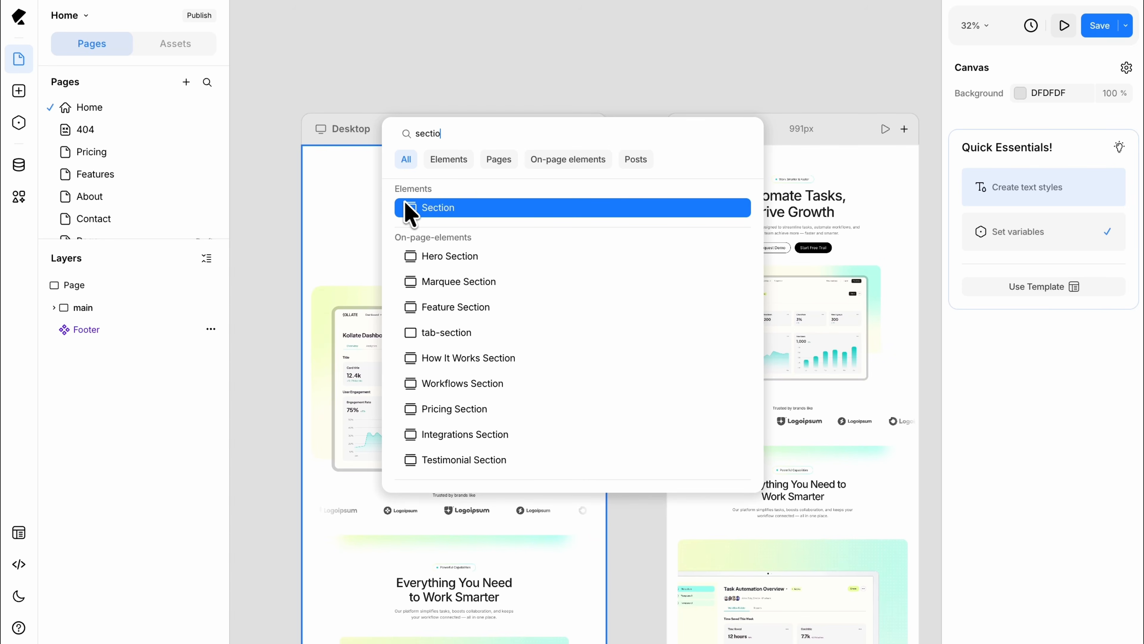
drag(414, 214, 76, 288)
click(89, 335)
drag(90, 335, 93, 311)
double_click(88, 307)
text(Header)
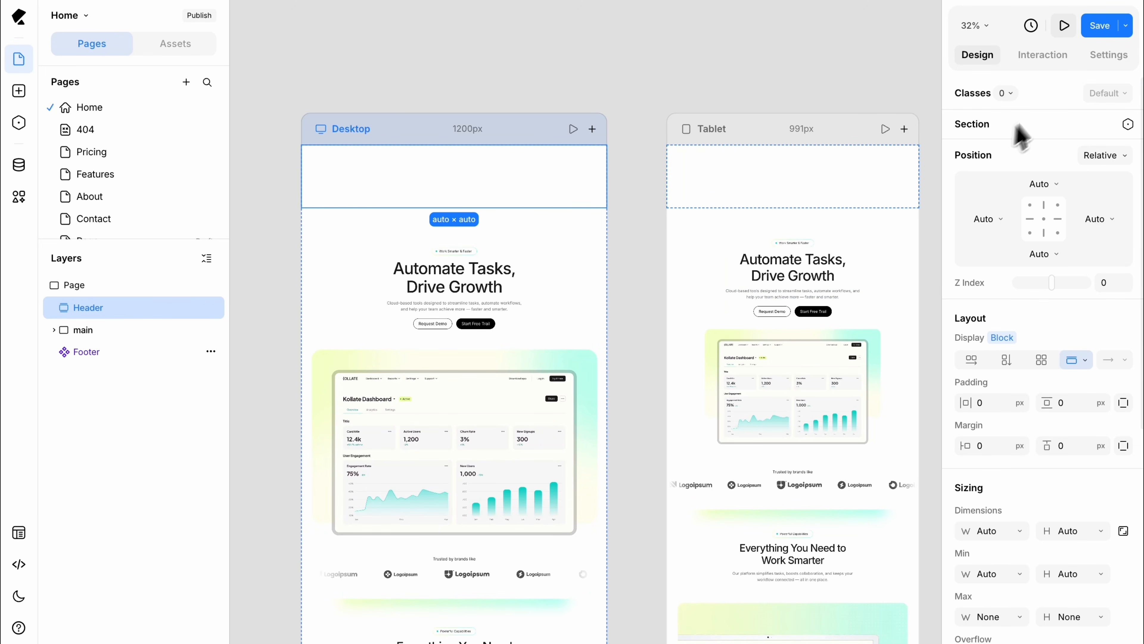
Step: Set the Header section's HTML tag to Header
click(1108, 56)
click(1065, 144)
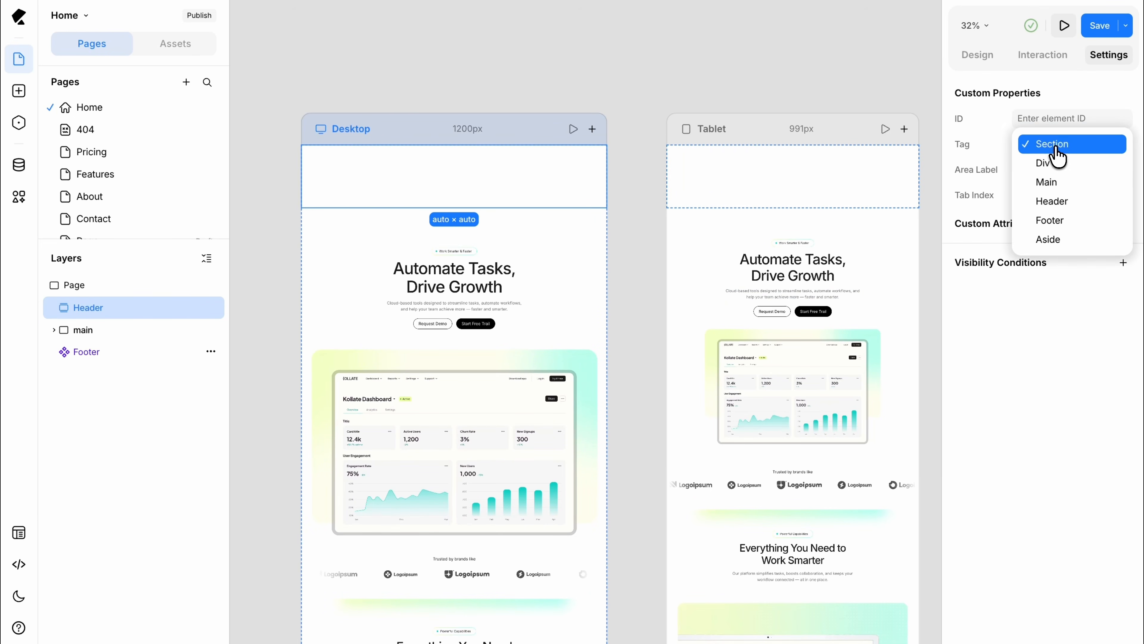
click(1069, 206)
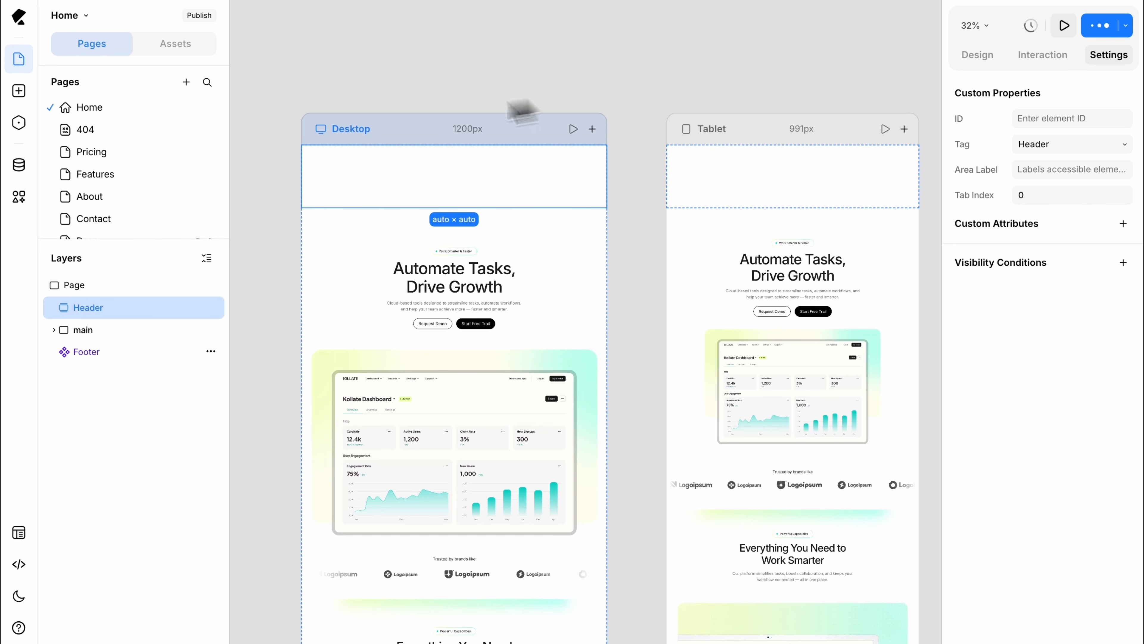
Step: Browse the Base Elements in the insert library and look at the view options for showing base elements
click(20, 92)
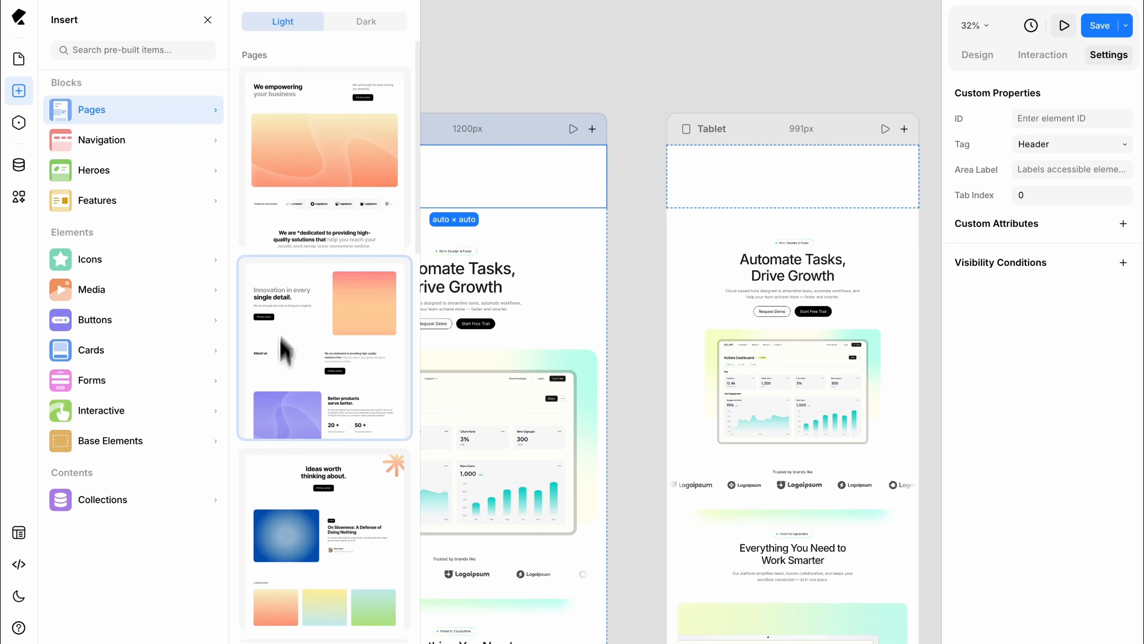
mouse_move(222, 444)
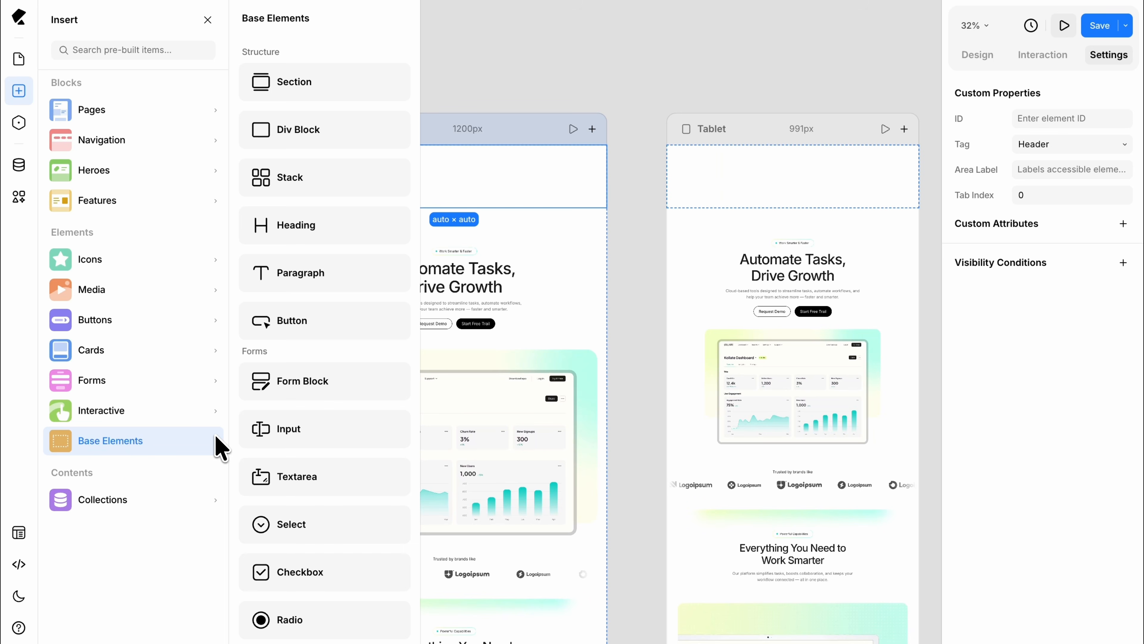
scroll(294, 439, down, 10)
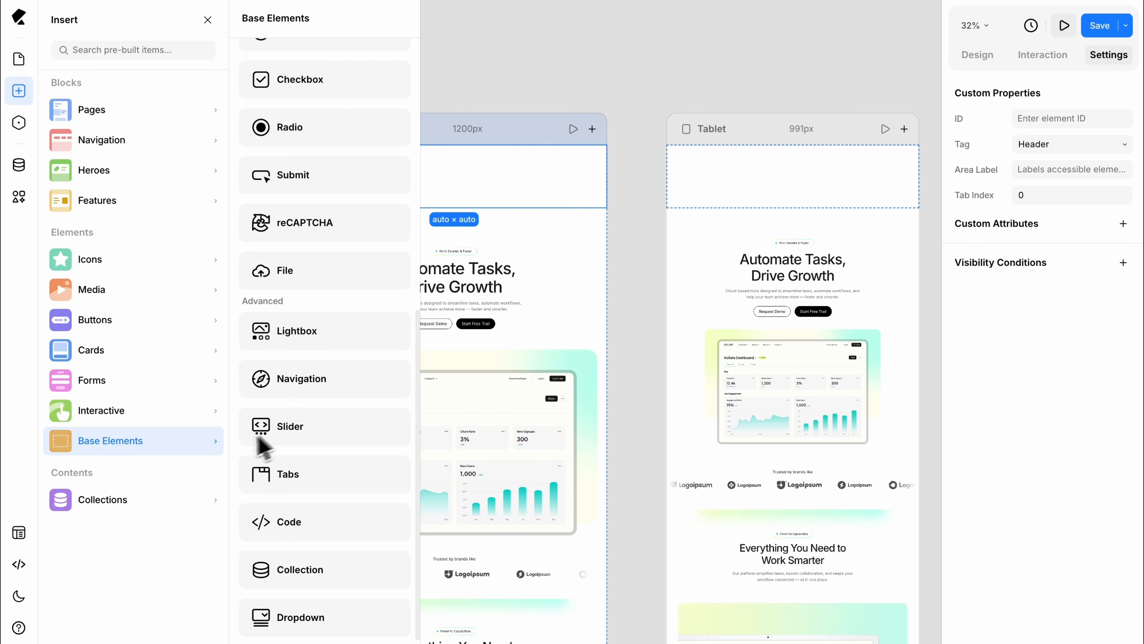
click(18, 17)
mouse_move(81, 72)
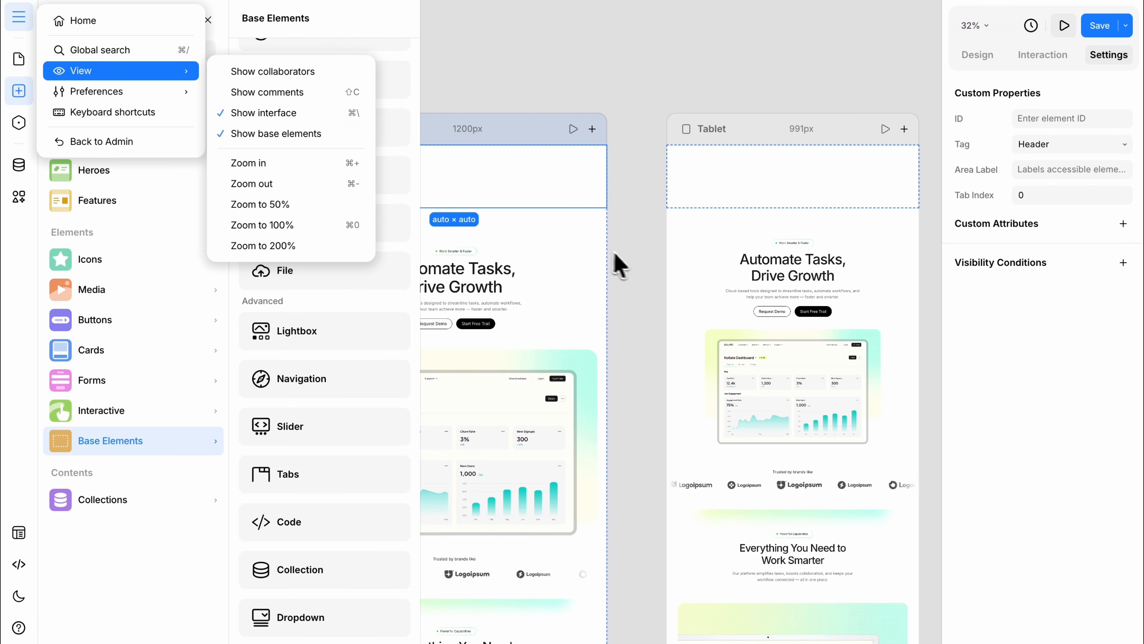
Step: Find the Navigation element through global search and place it inside the Header section
click(633, 266)
key(ctrl+k)
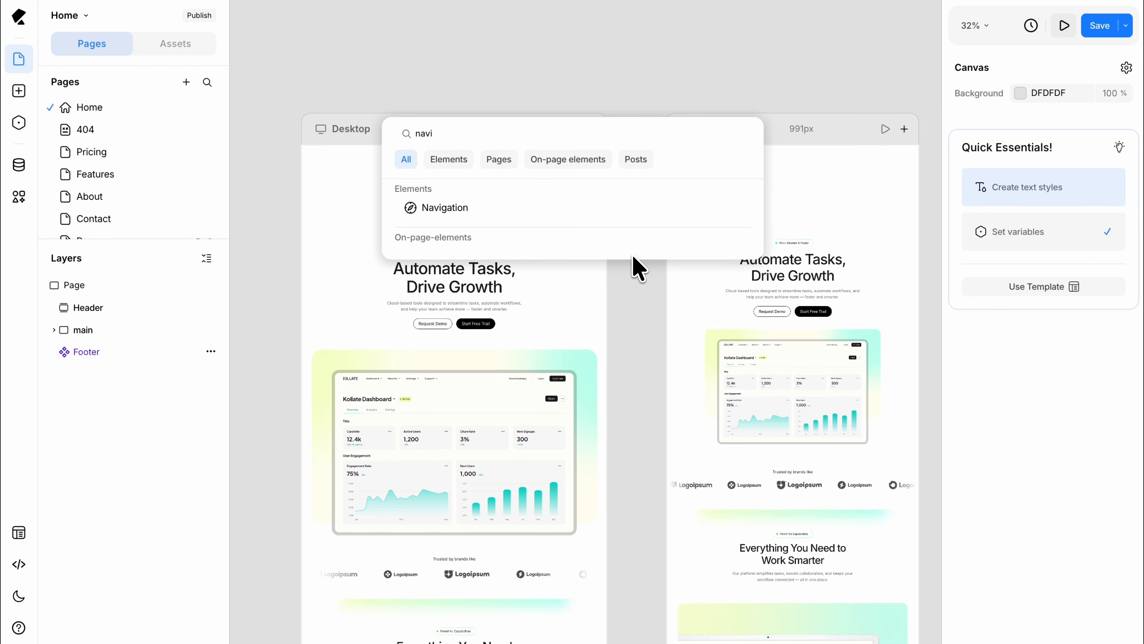
click(610, 217)
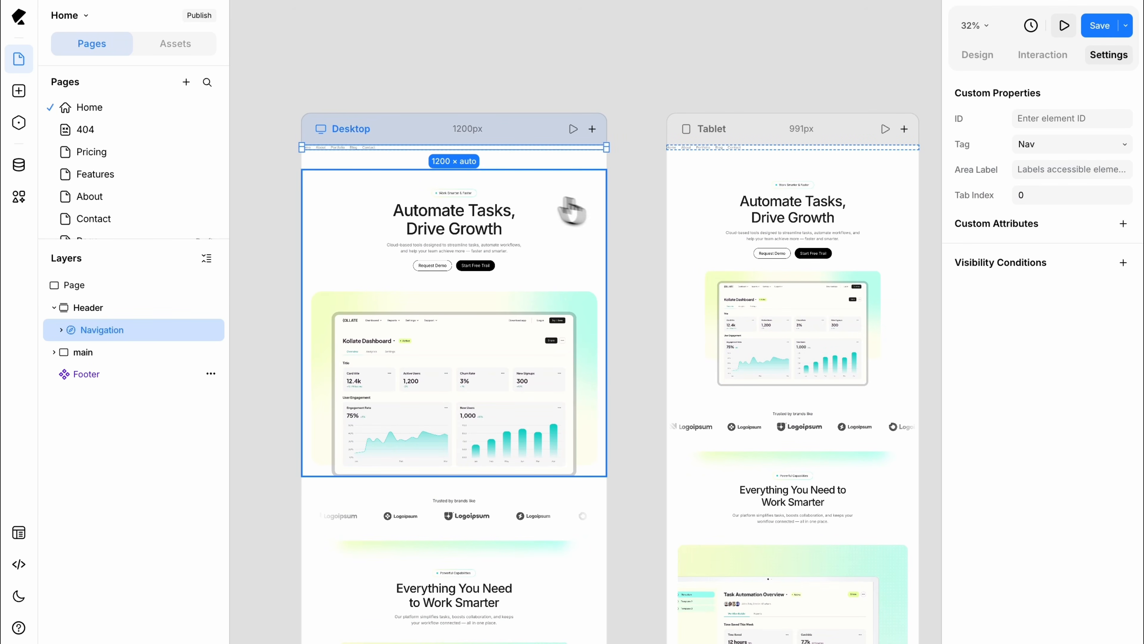
Step: Examine the new navigation bar on the Desktop view and the menu entries nested in its Nav Items layer
scroll(360, 167, up, 1)
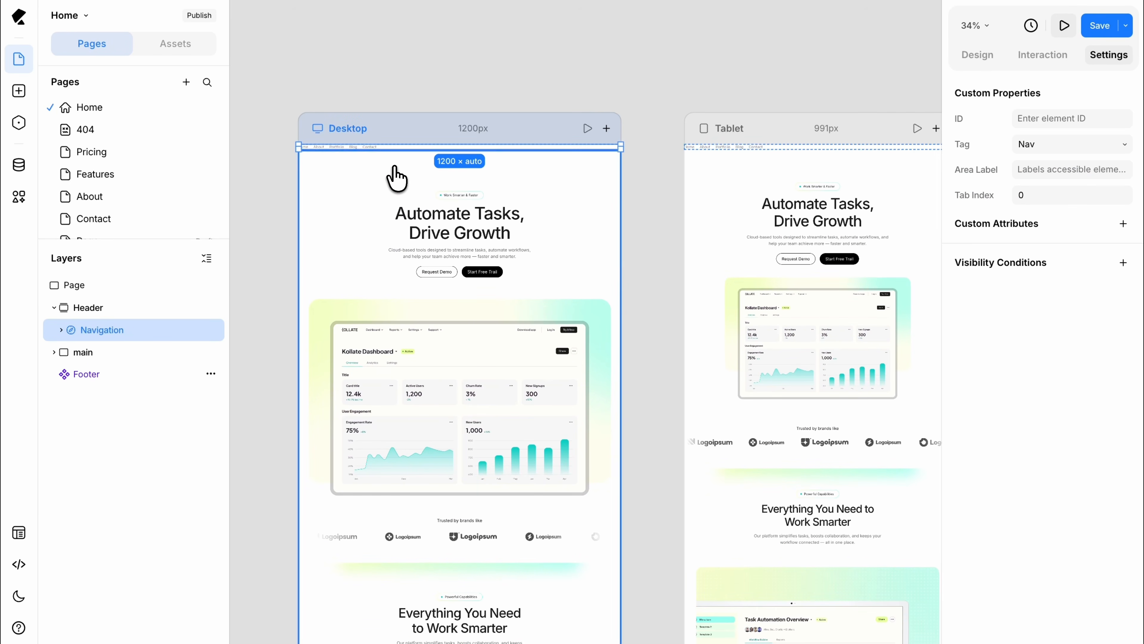
scroll(395, 167, up, 5)
scroll(394, 167, left, 3)
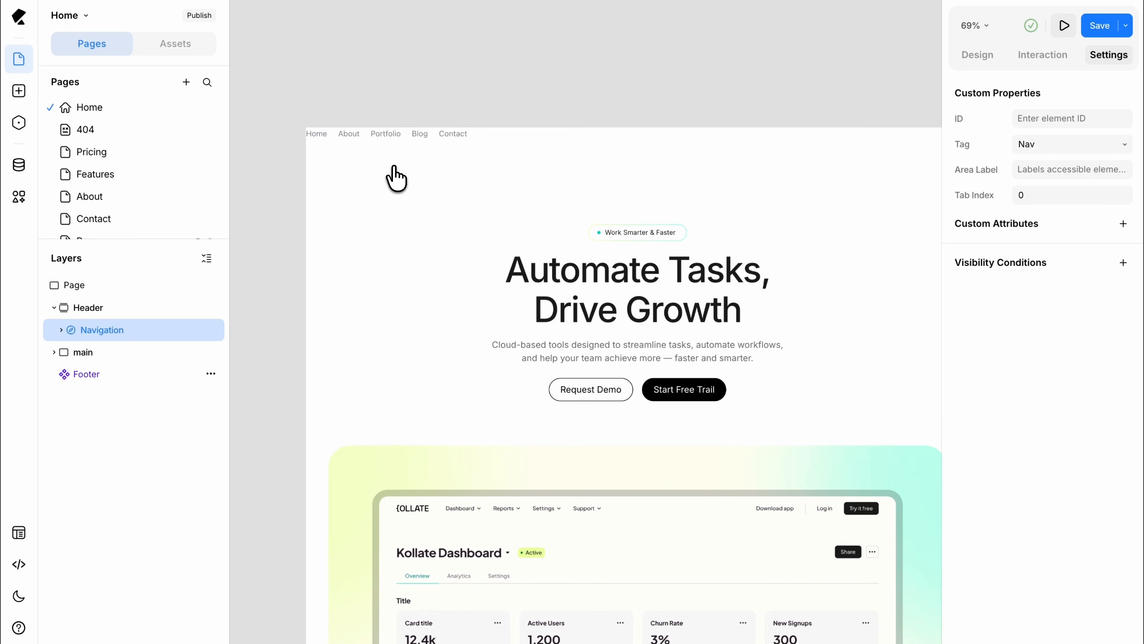
scroll(394, 167, right, 1)
scroll(395, 178, right, 2)
scroll(396, 177, up, 1)
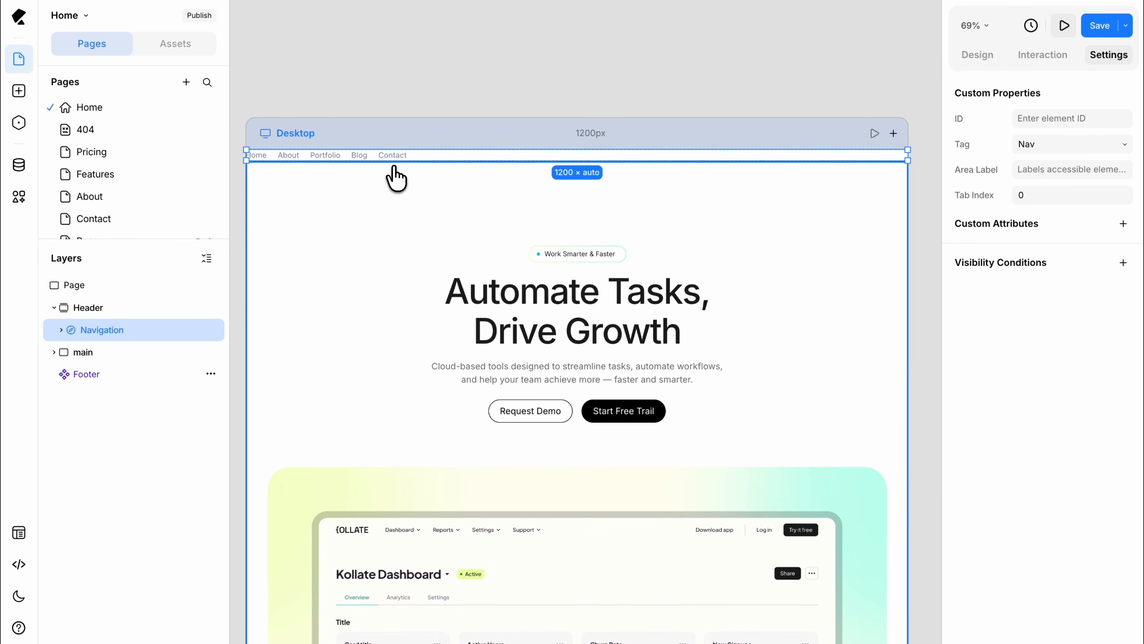
click(61, 330)
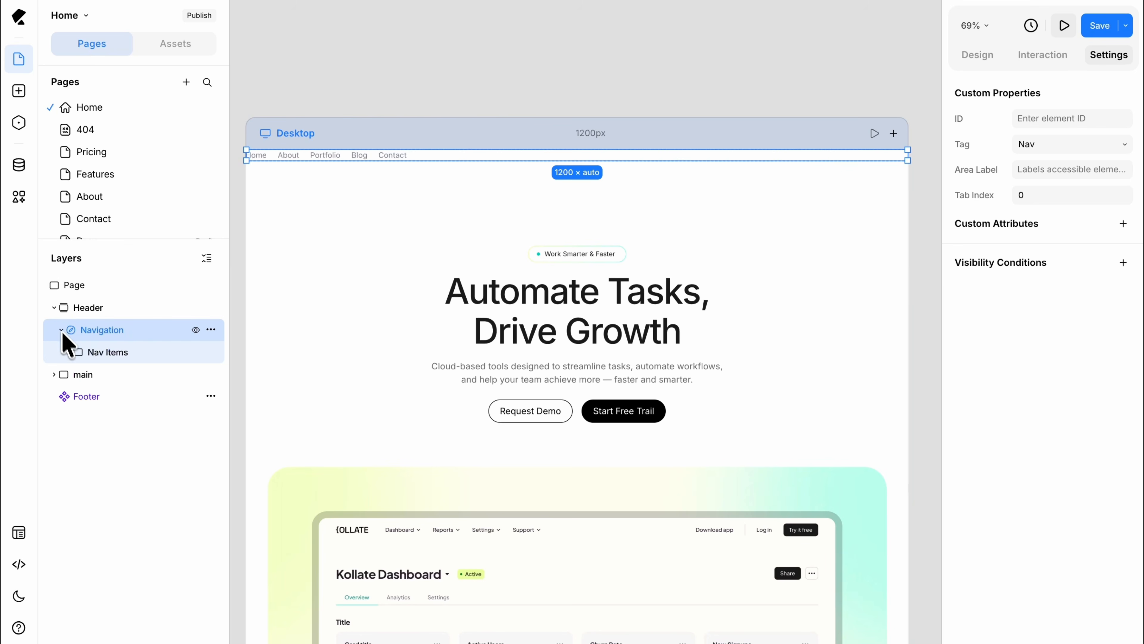
click(69, 352)
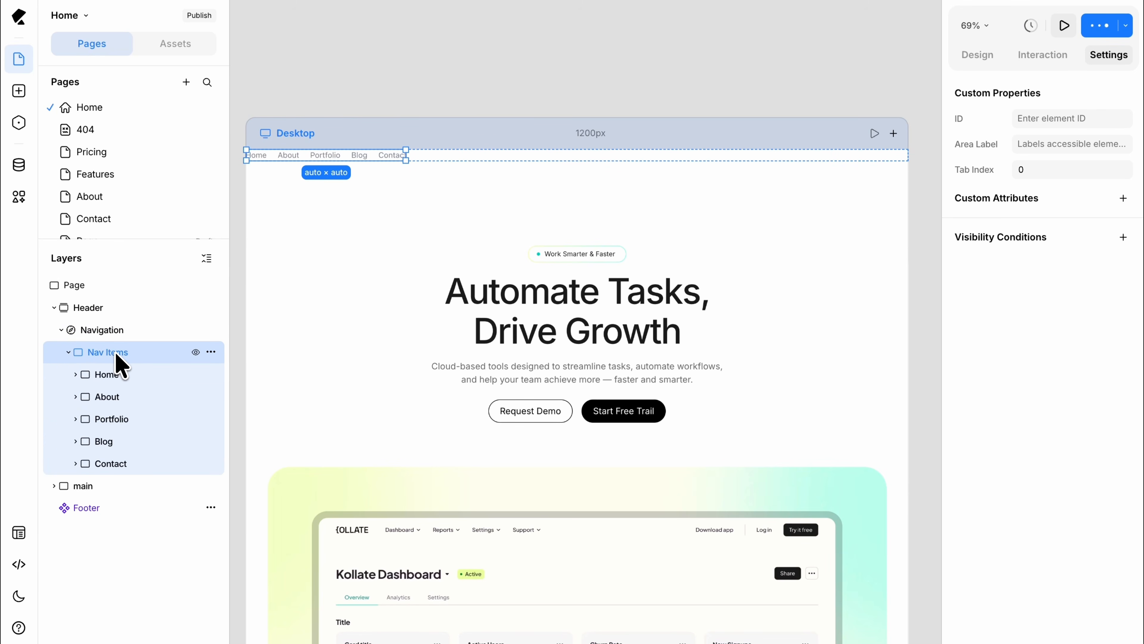
click(68, 352)
Step: Add a Heading element inside the Navigation layer
click(106, 330)
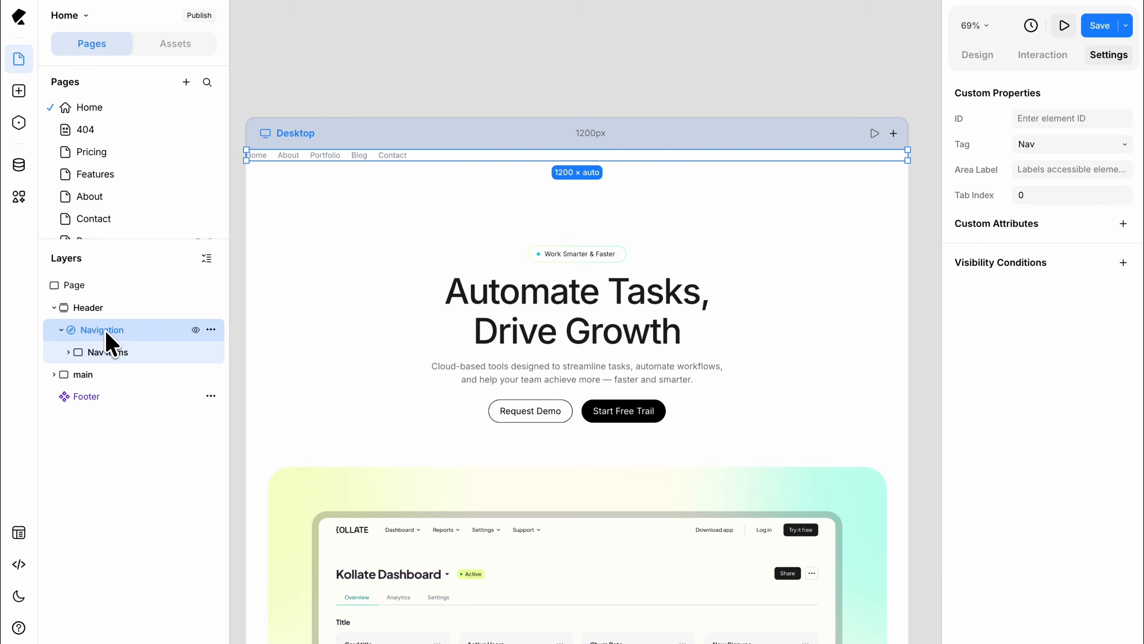
key(ctrl+k)
text(hea)
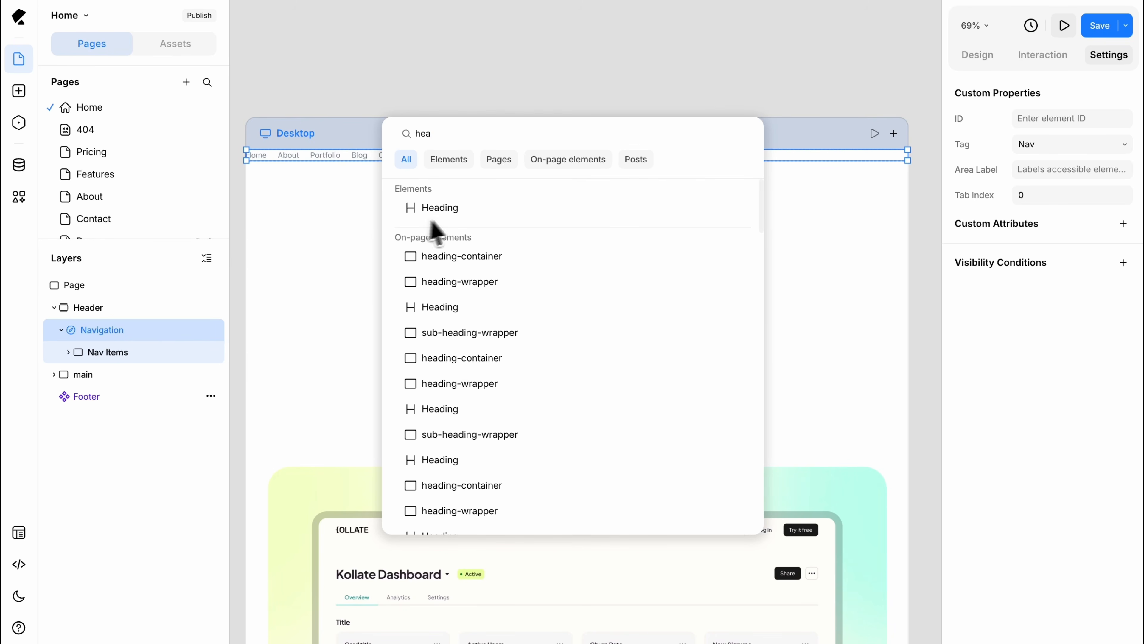
click(450, 211)
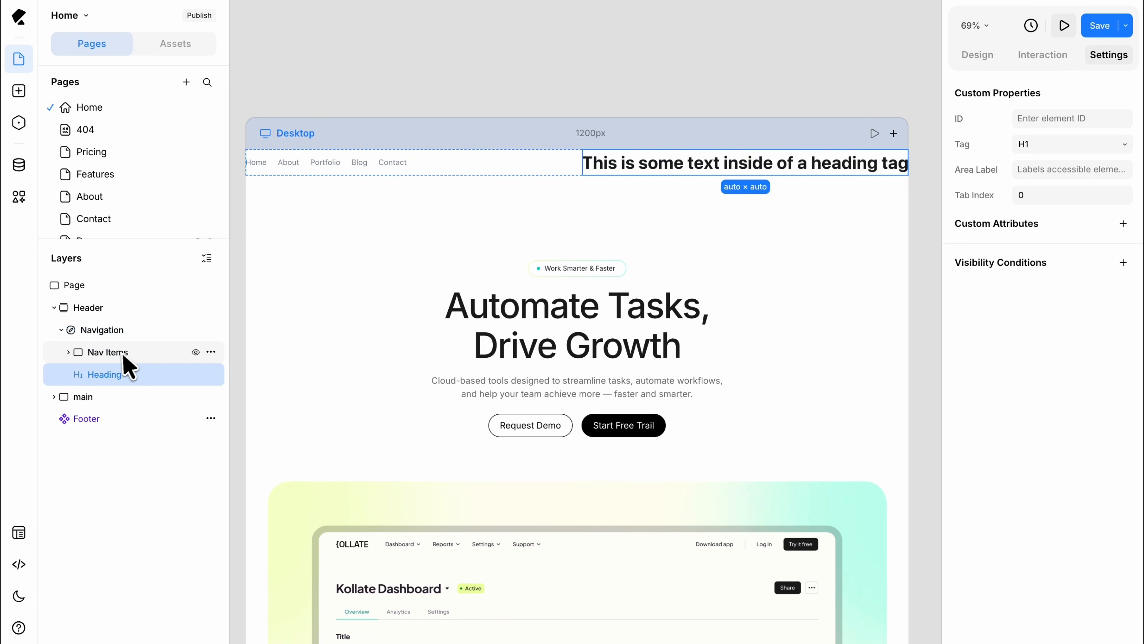
Step: Add a Button element inside Navigation and reorder the Heading so it sits before Nav Items
click(118, 336)
key(ctrl+k)
text(bu)
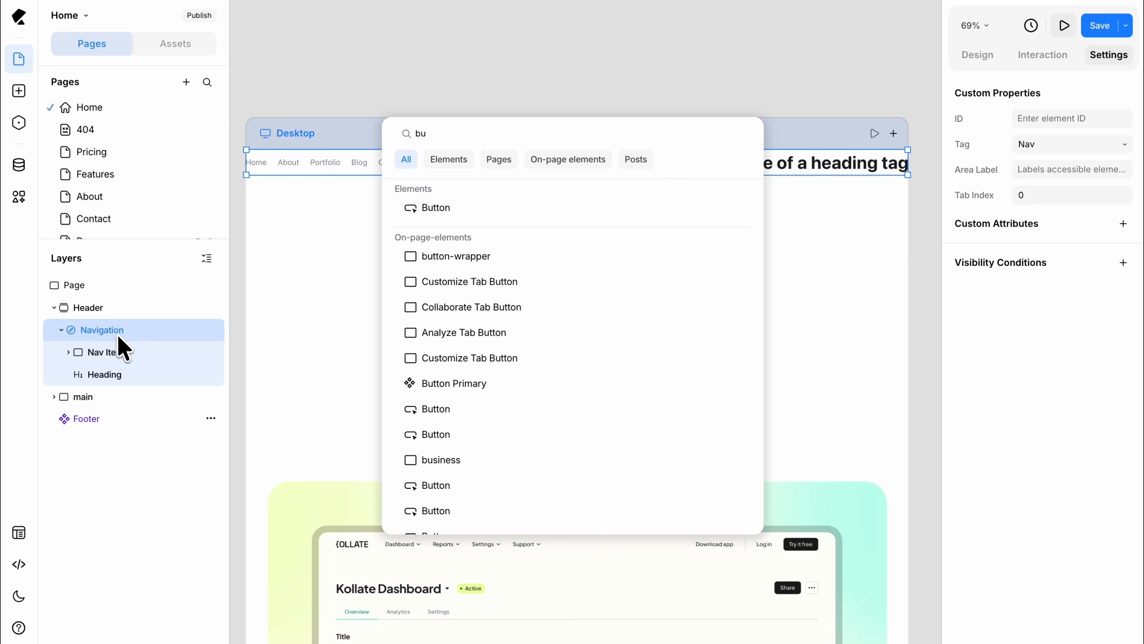
click(435, 209)
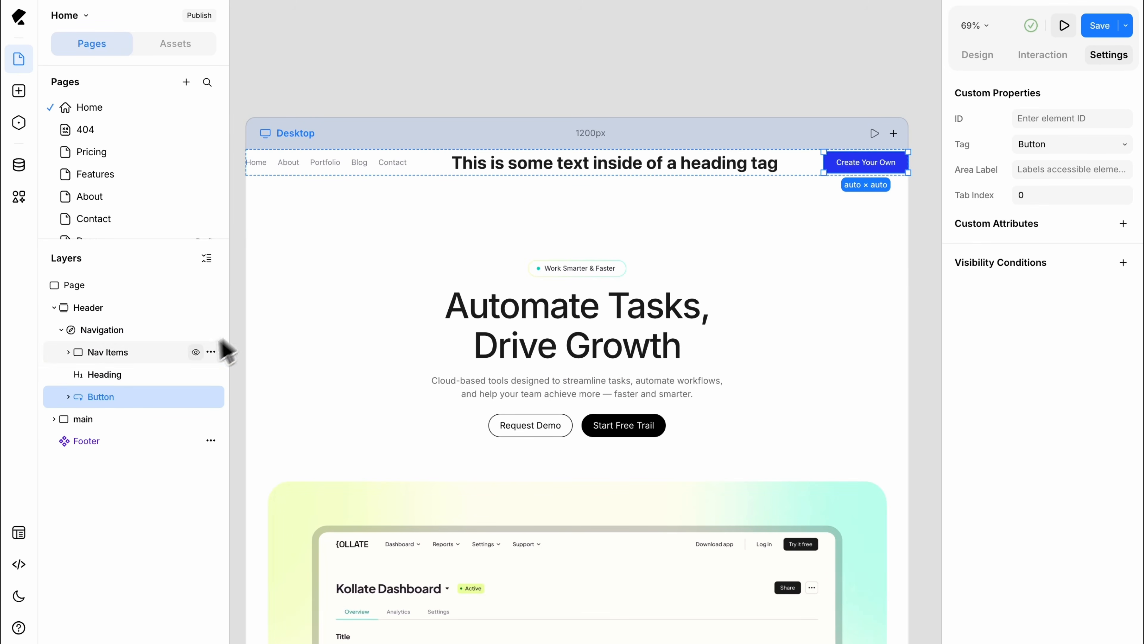
drag(149, 377, 149, 347)
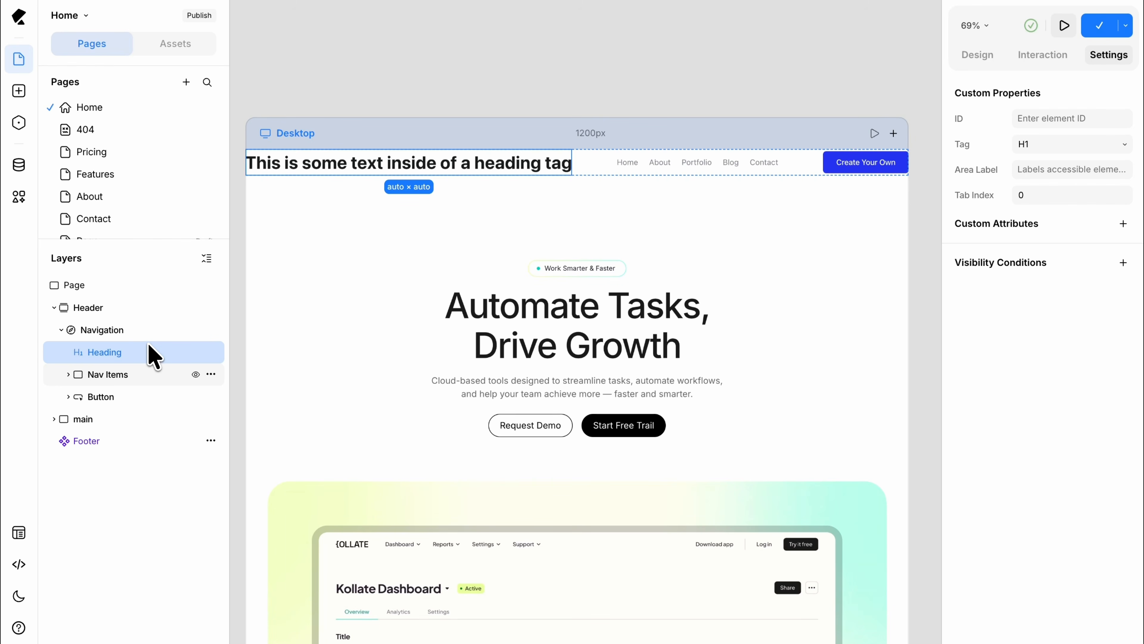
Step: Replace the navigation heading's placeholder text with KOLLATE
click(967, 63)
triple_click(991, 170)
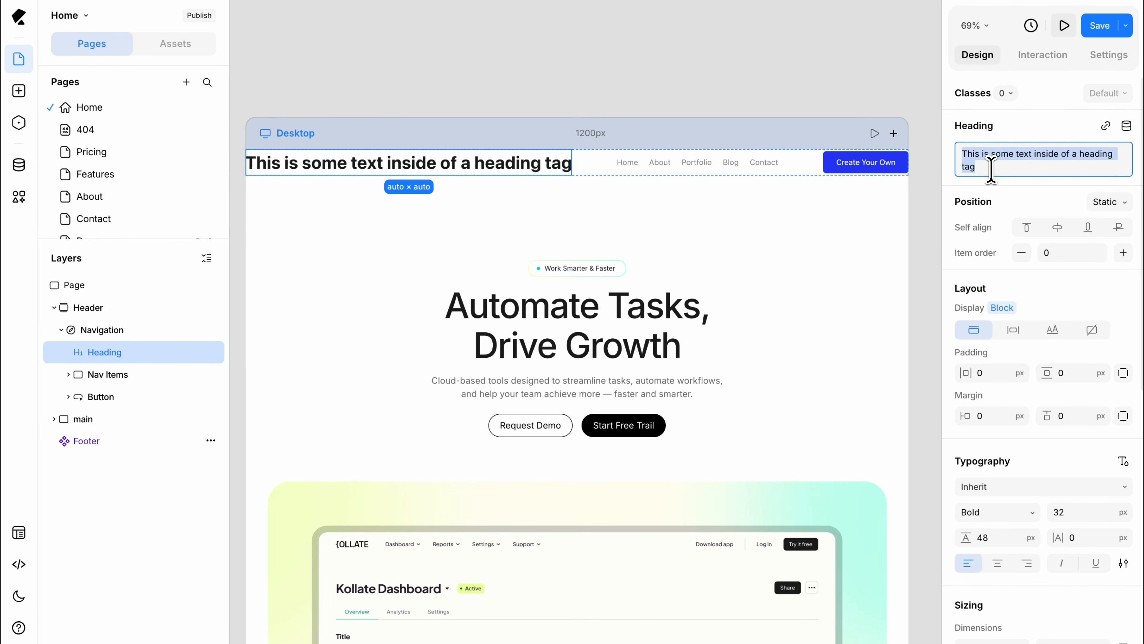
text(KOLLATE)
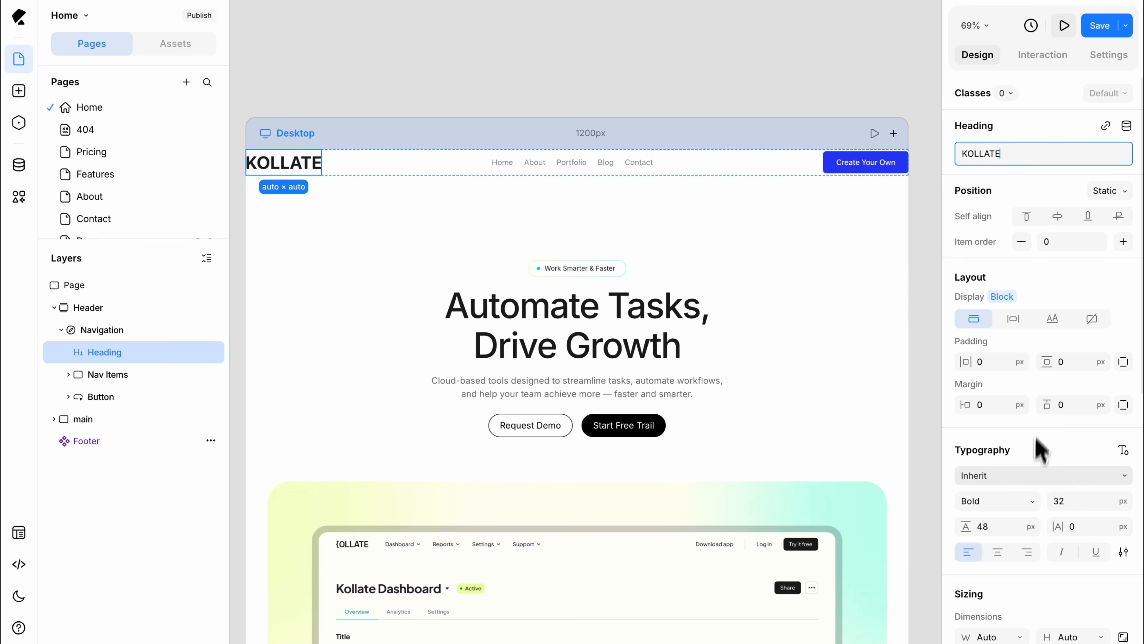
Step: Style the KOLLATE heading with the Inter font in Medium weight at 37 px
drag(1052, 502, 1054, 503)
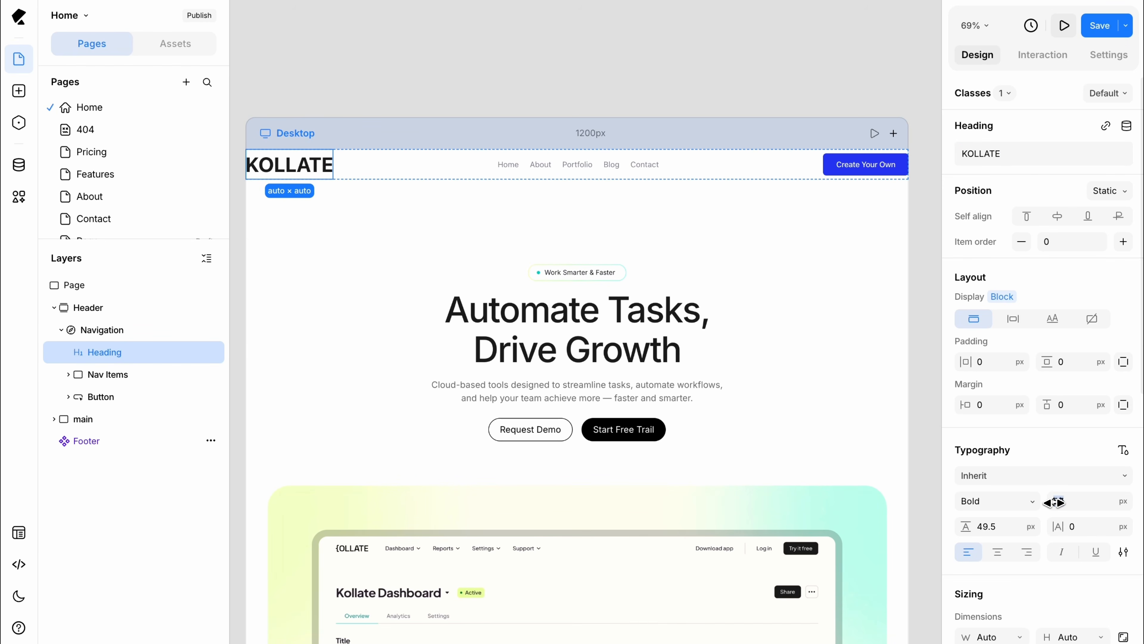
click(1029, 477)
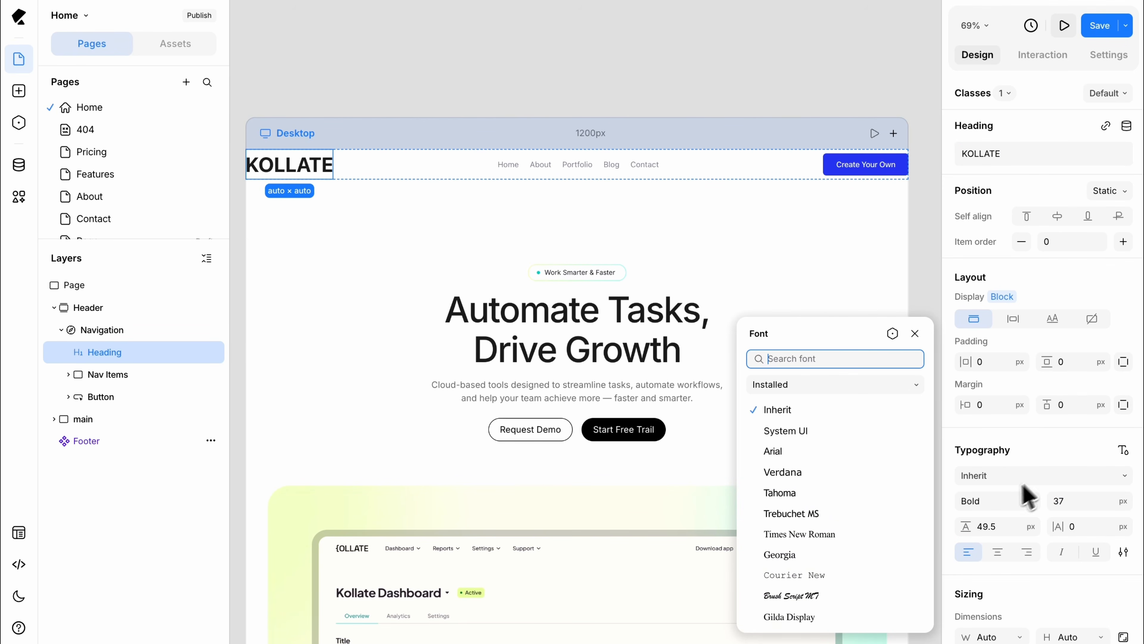
scroll(834, 628, down, 3)
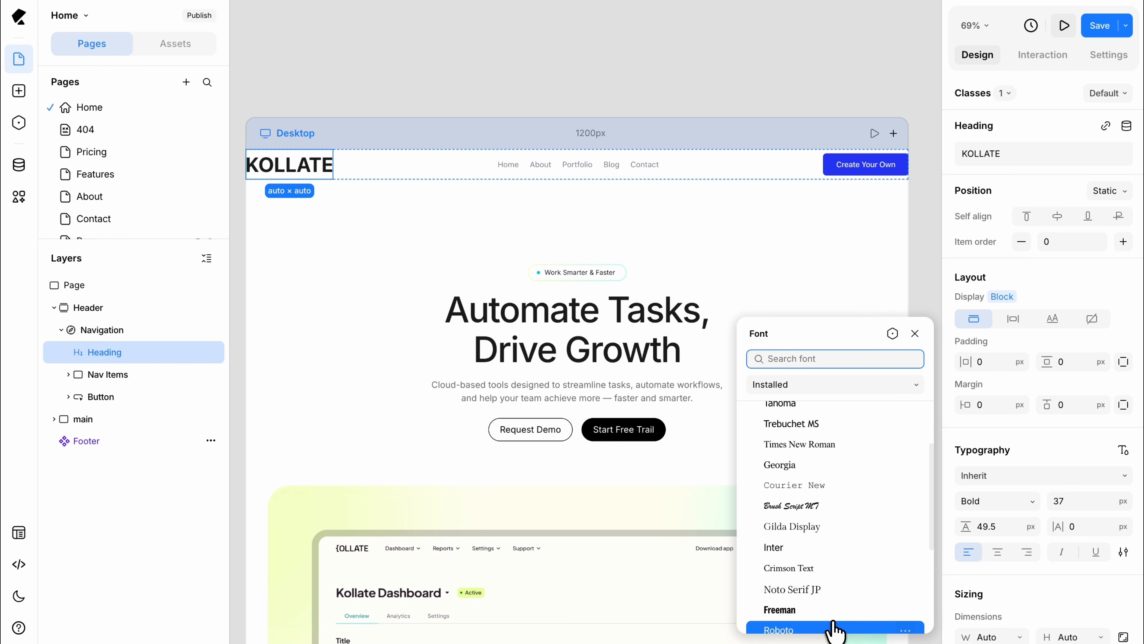
click(821, 547)
click(973, 504)
click(972, 502)
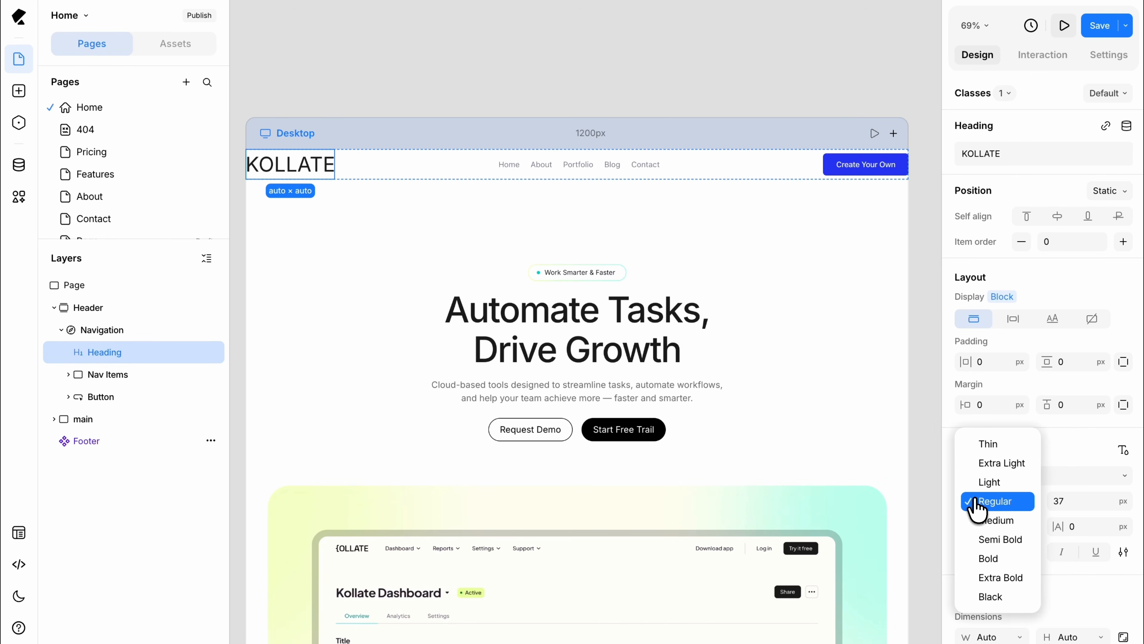
click(982, 522)
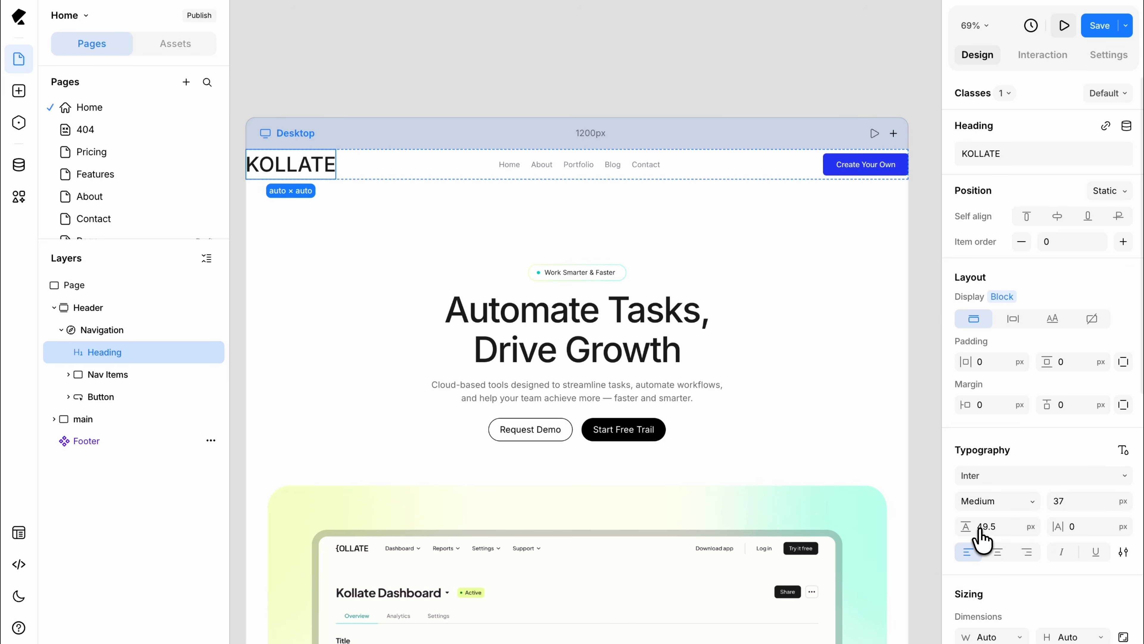
Step: Add a Div Block inside the Header and nest the Navigation within it
click(145, 329)
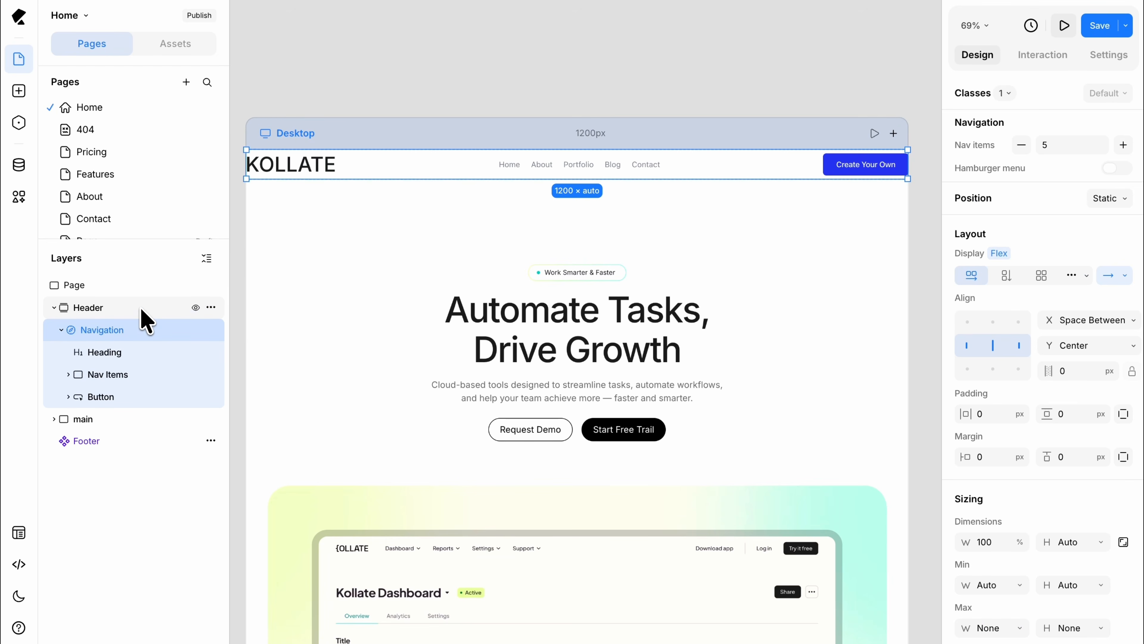
click(145, 311)
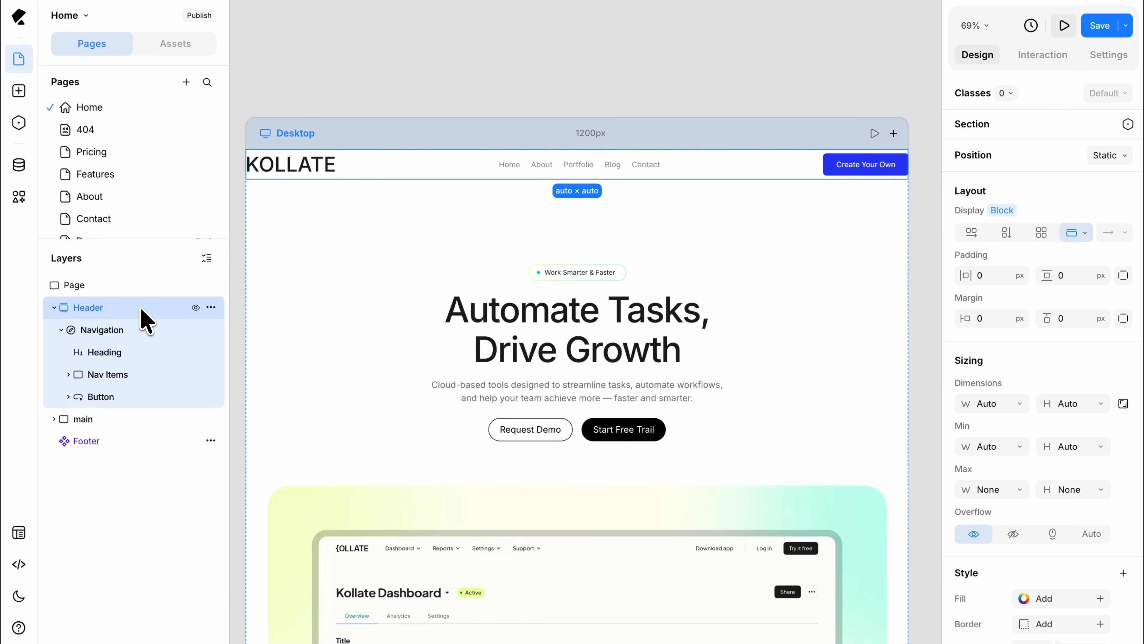
key(ctrl+k)
text(div)
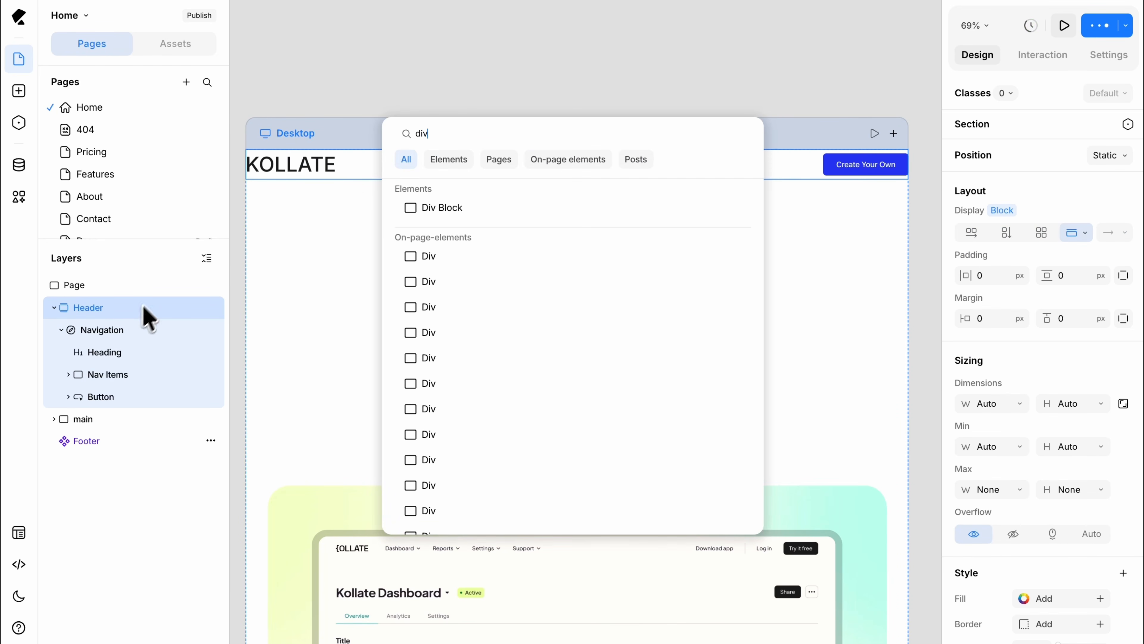
key(Down)
key(Return)
drag(116, 419, 112, 329)
Step: Rename the div around the Navigation as Container and set its maximum width to 1100 px
double_click(111, 329)
text(Container)
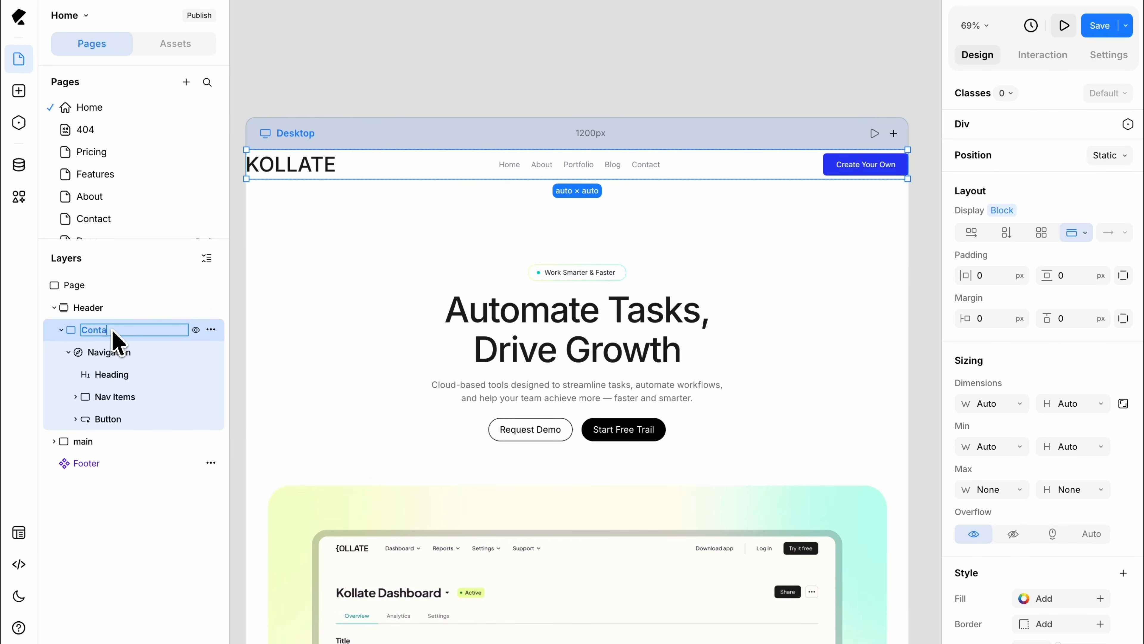
key(Return)
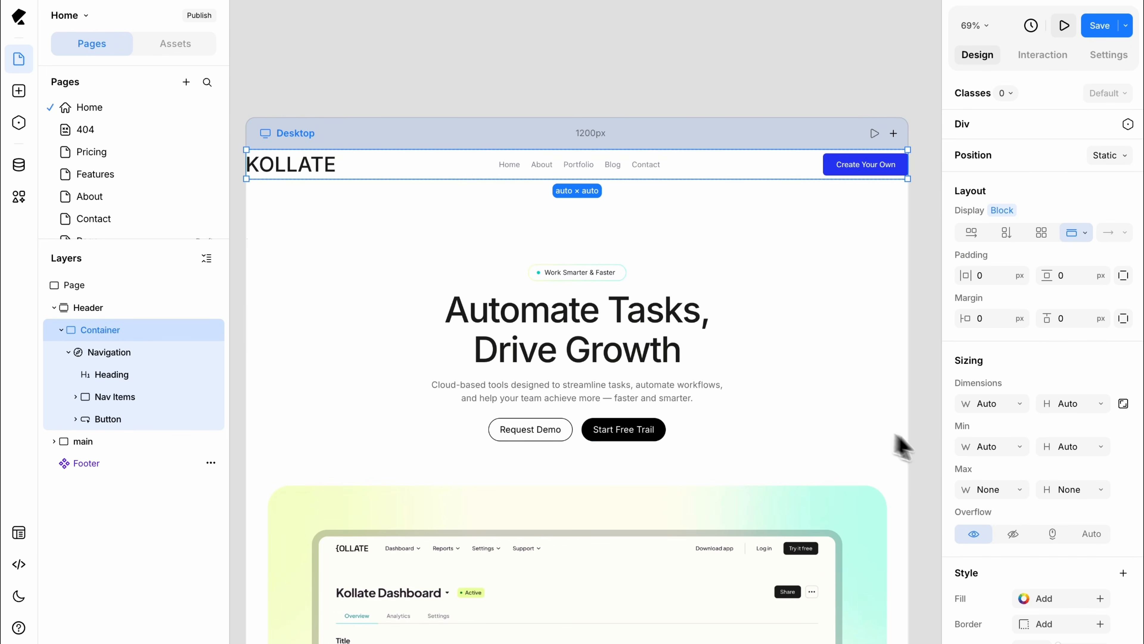
text(1100)
key(Return)
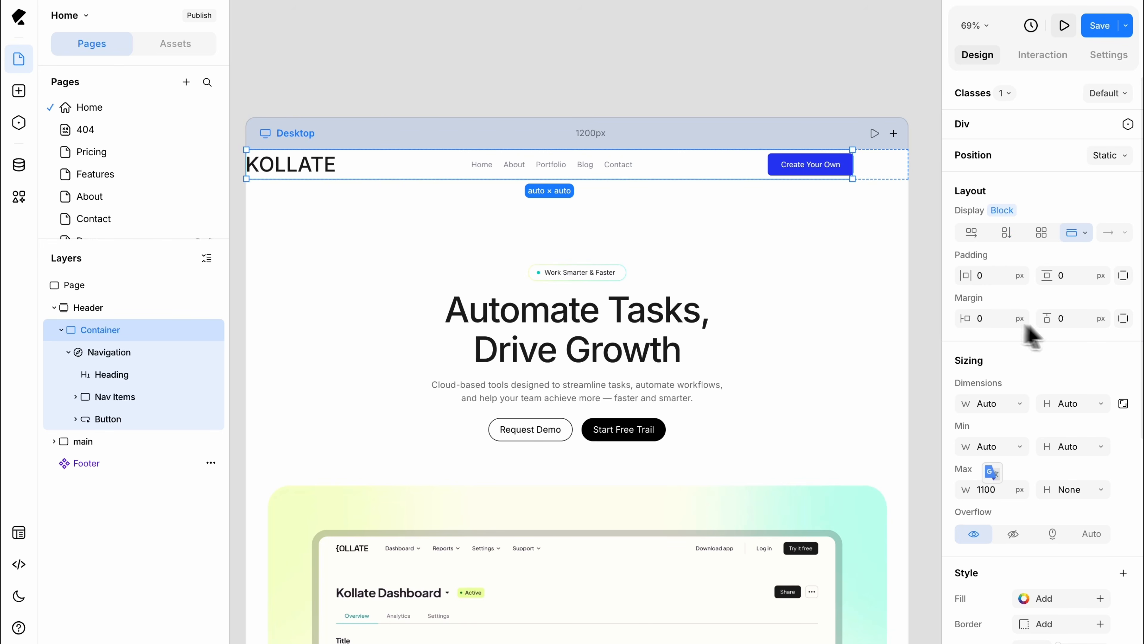
Step: Center the Container with automatic left and right margins, and set its padding to 40 px horizontally and 16 px vertically
click(1124, 318)
click(1015, 319)
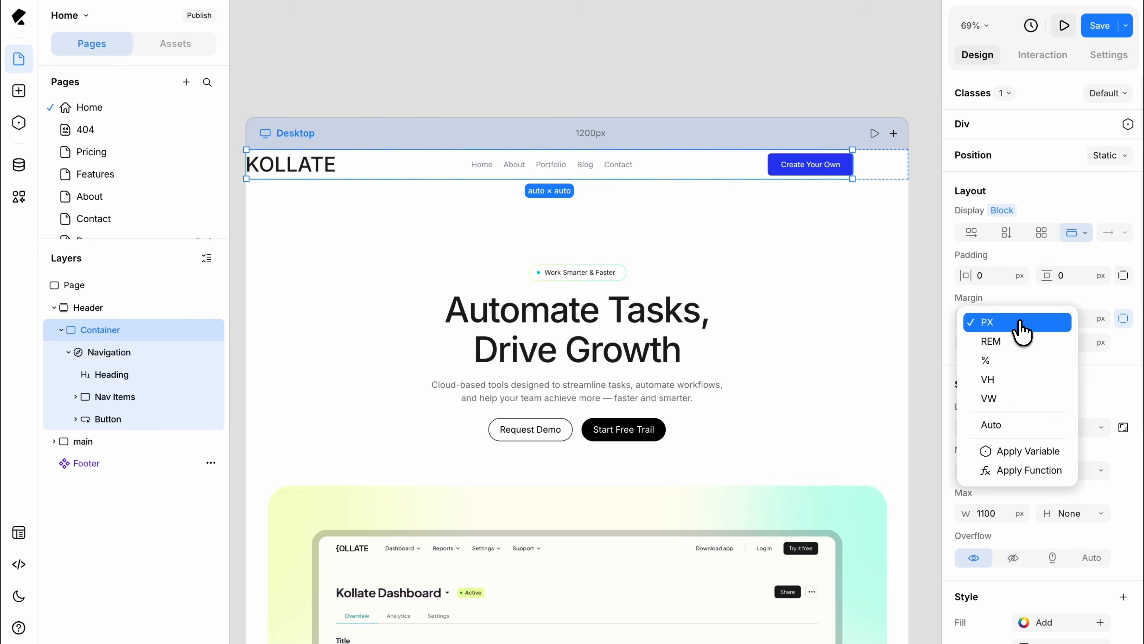
click(1012, 424)
click(1015, 342)
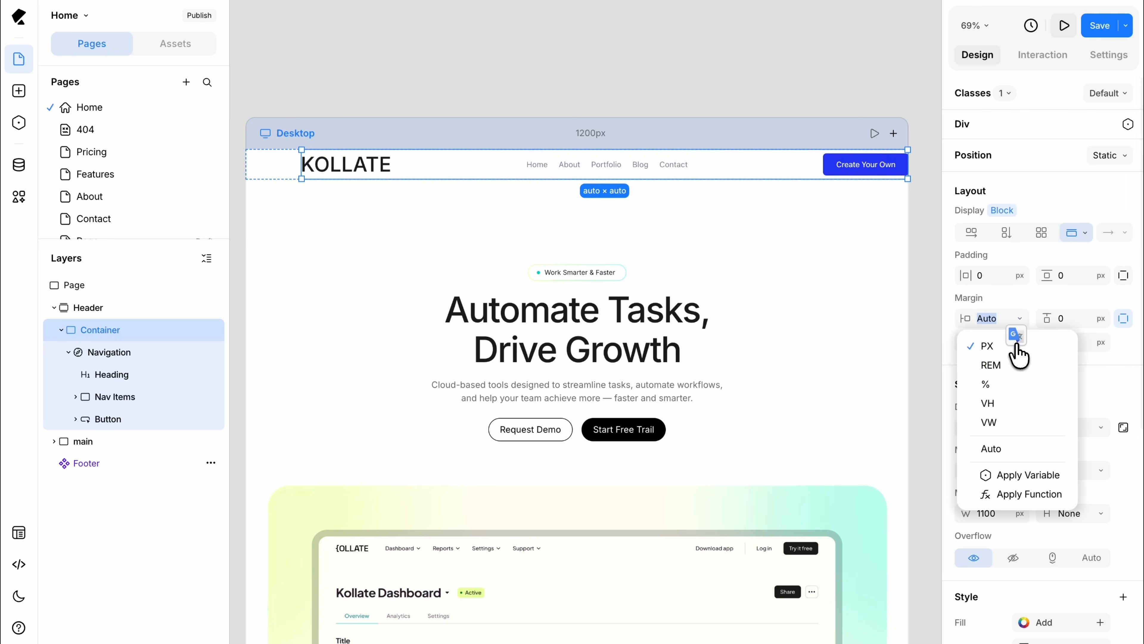
click(1014, 448)
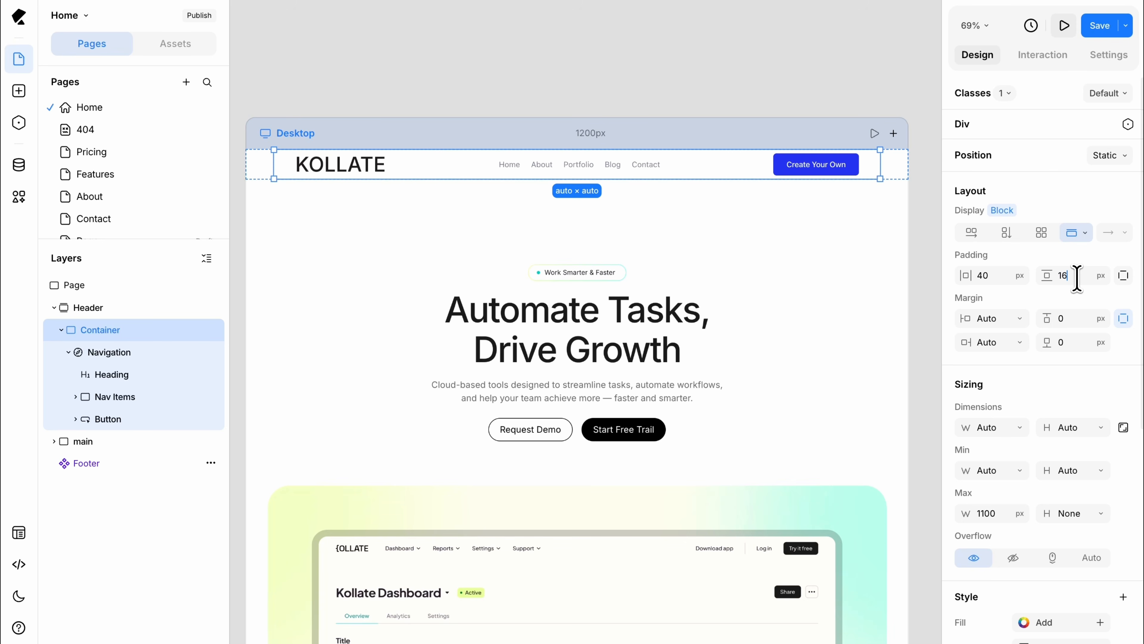
text(16)
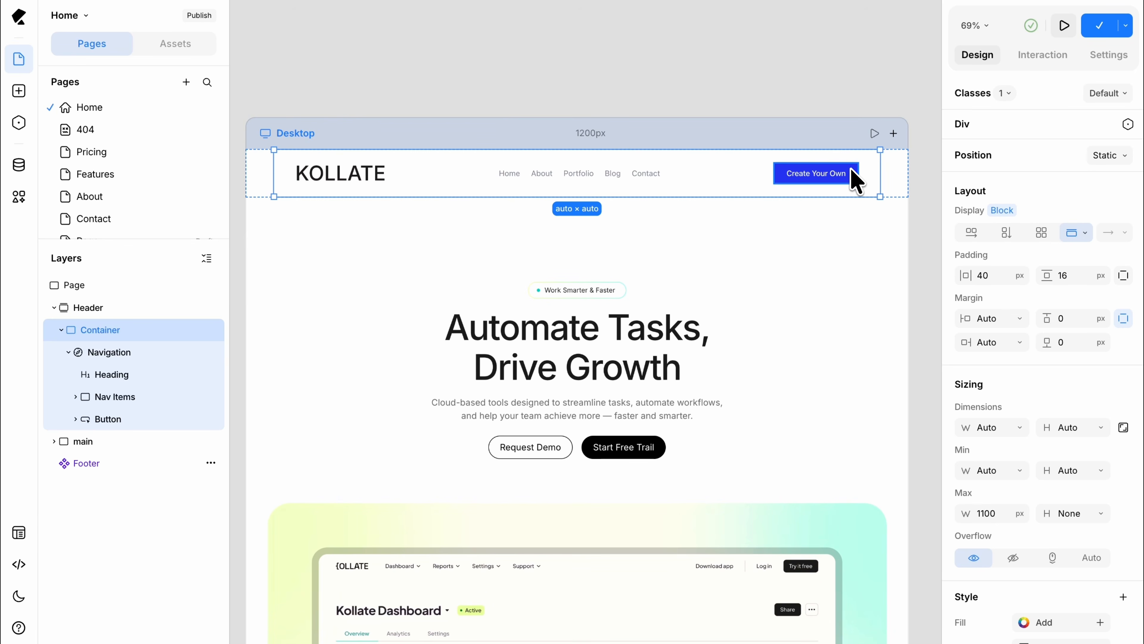
Step: Style the header's Create Your Own button with the near-black fill 040404 and a corner radius of 100 px
click(855, 178)
scroll(1032, 454, down, 5)
click(1023, 557)
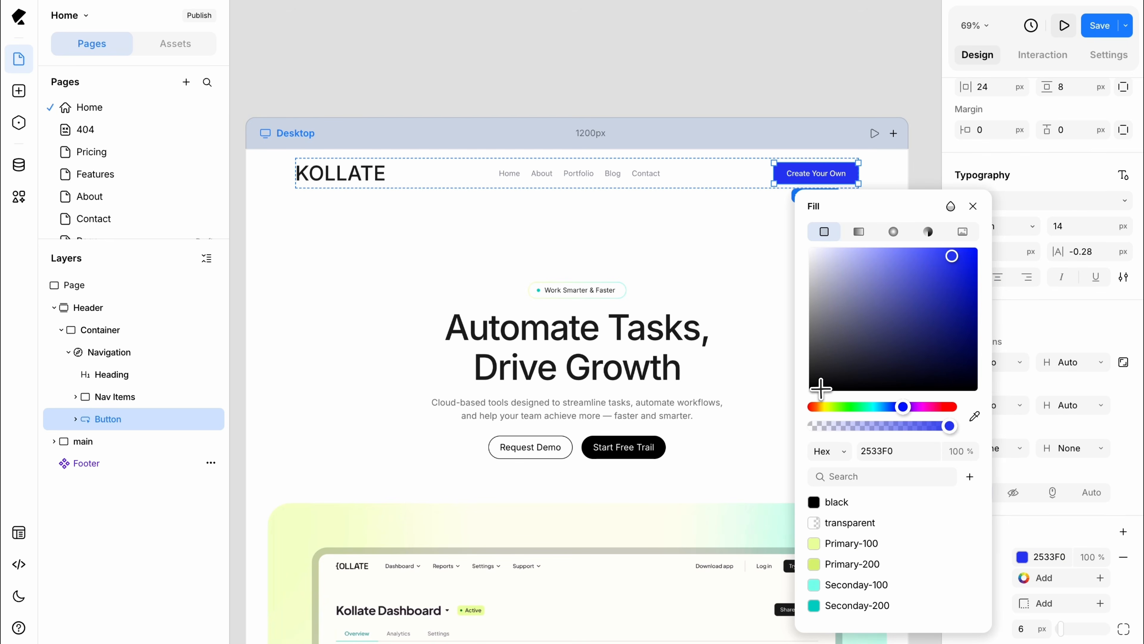
drag(816, 389, 803, 388)
click(1034, 538)
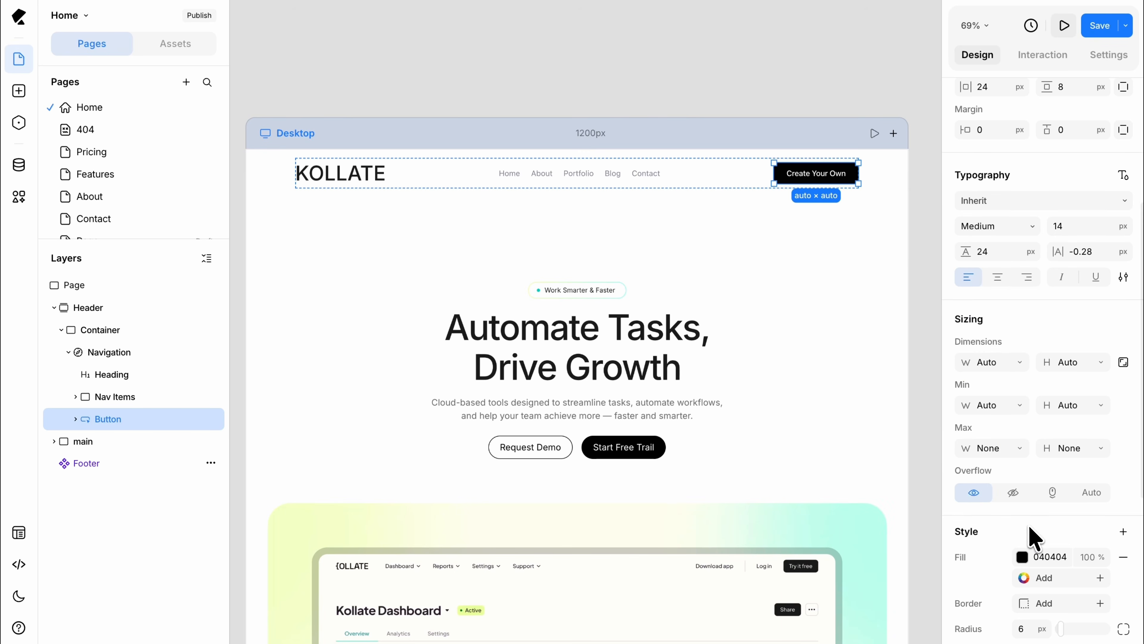
scroll(1040, 543, down, 2)
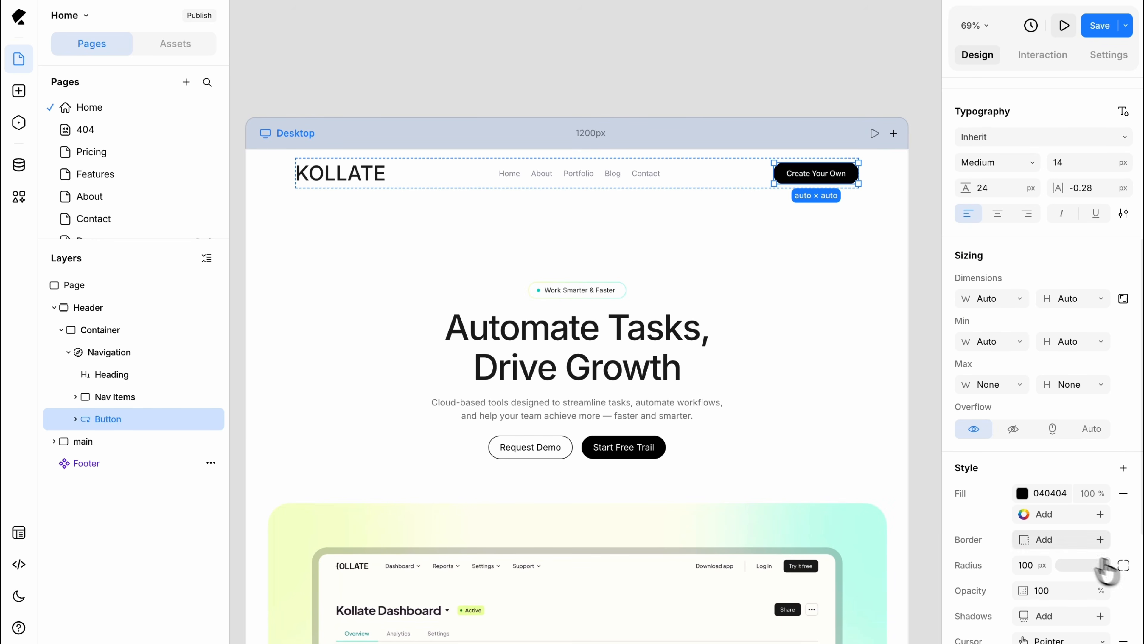
scroll(1028, 193, up, 5)
scroll(1028, 194, up, 1)
Step: Replace the header button's text with Start Free Trial
double_click(821, 174)
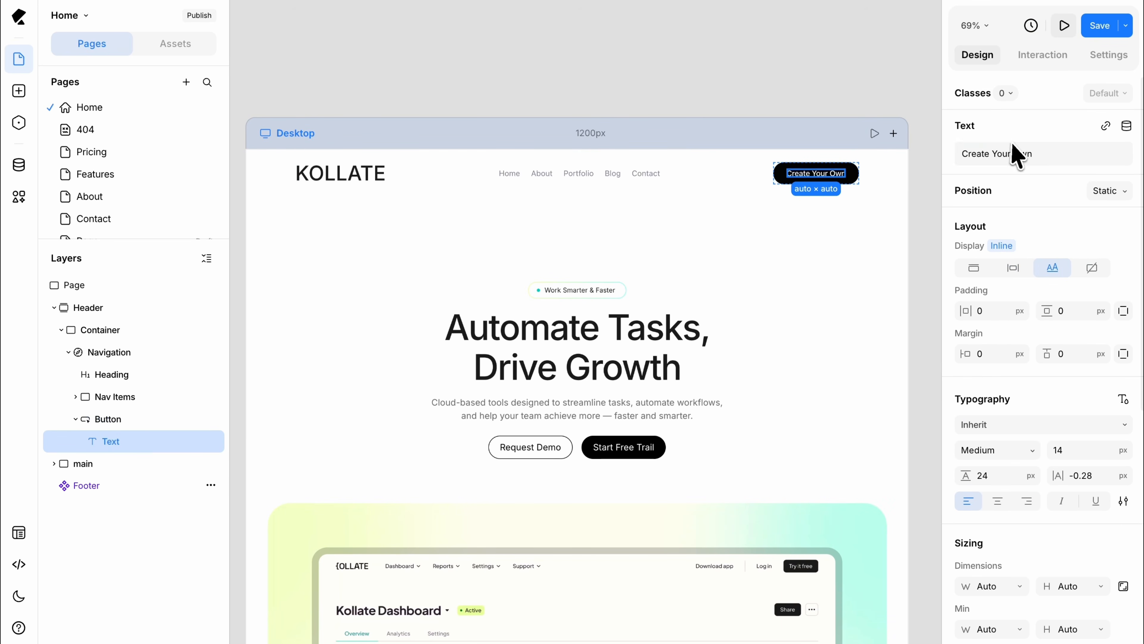
click(1014, 153)
key(super+a)
text(Start Free Tria)
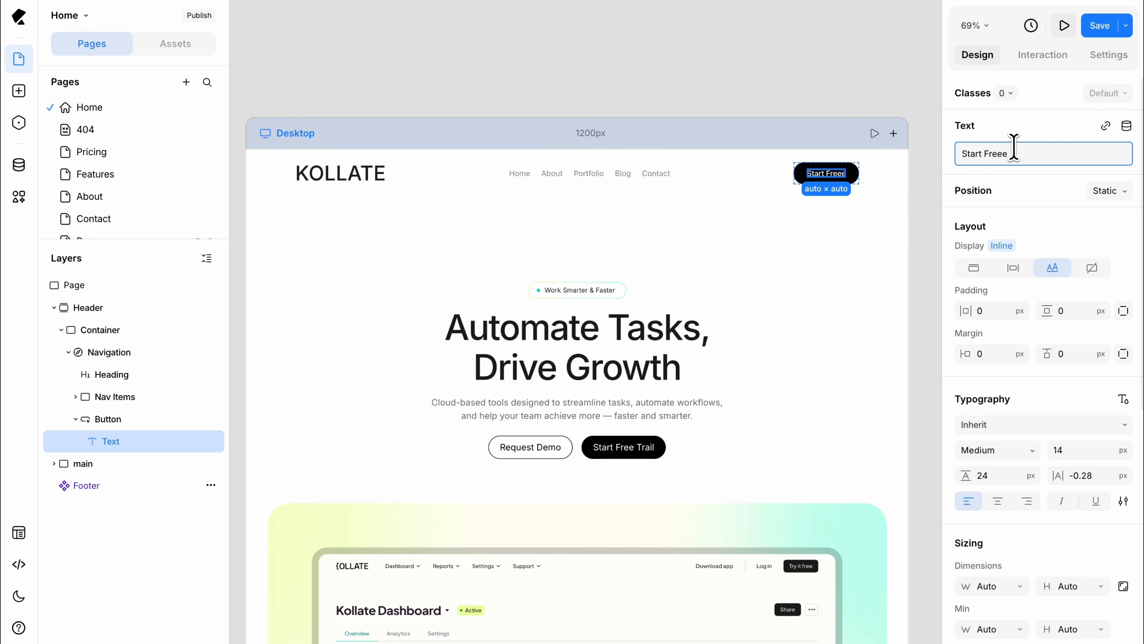
text(l T)
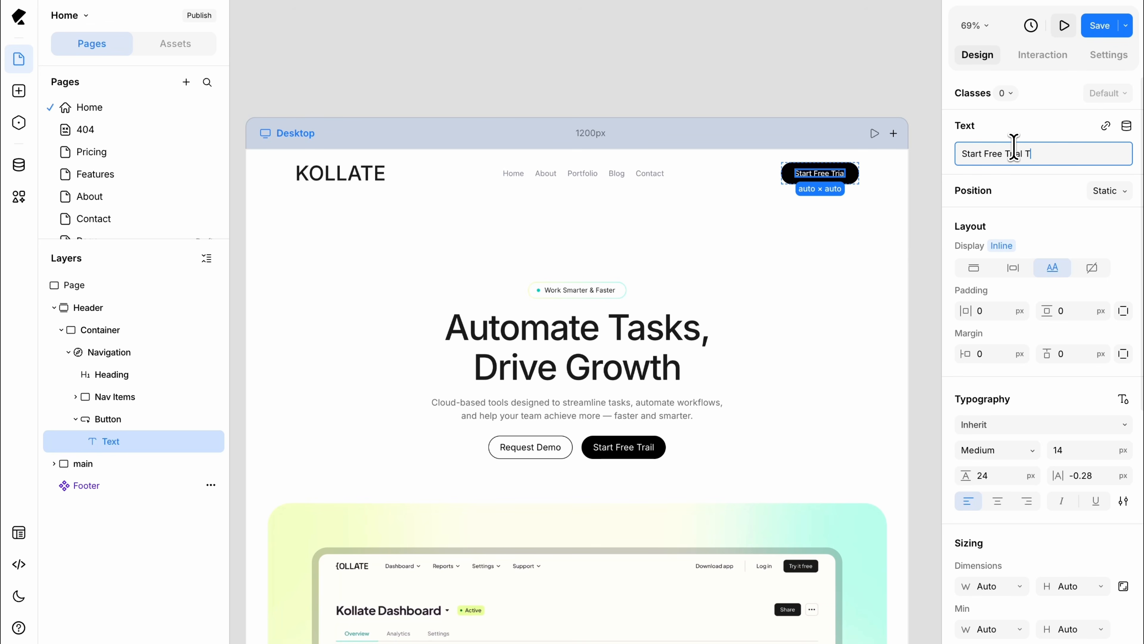
text(oday)
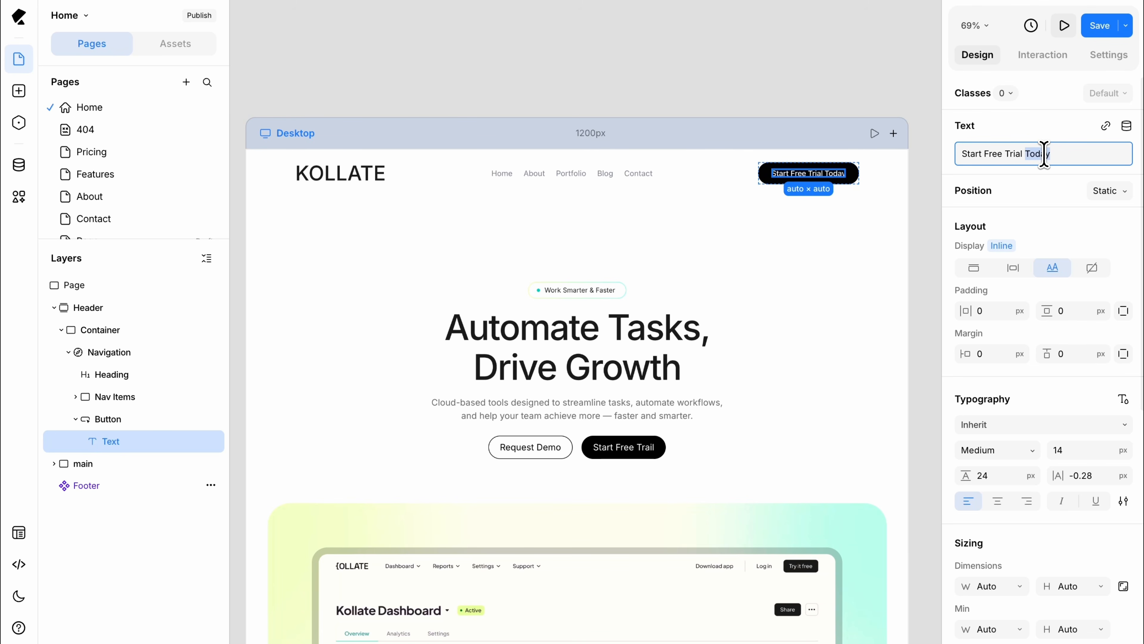
text(Now)
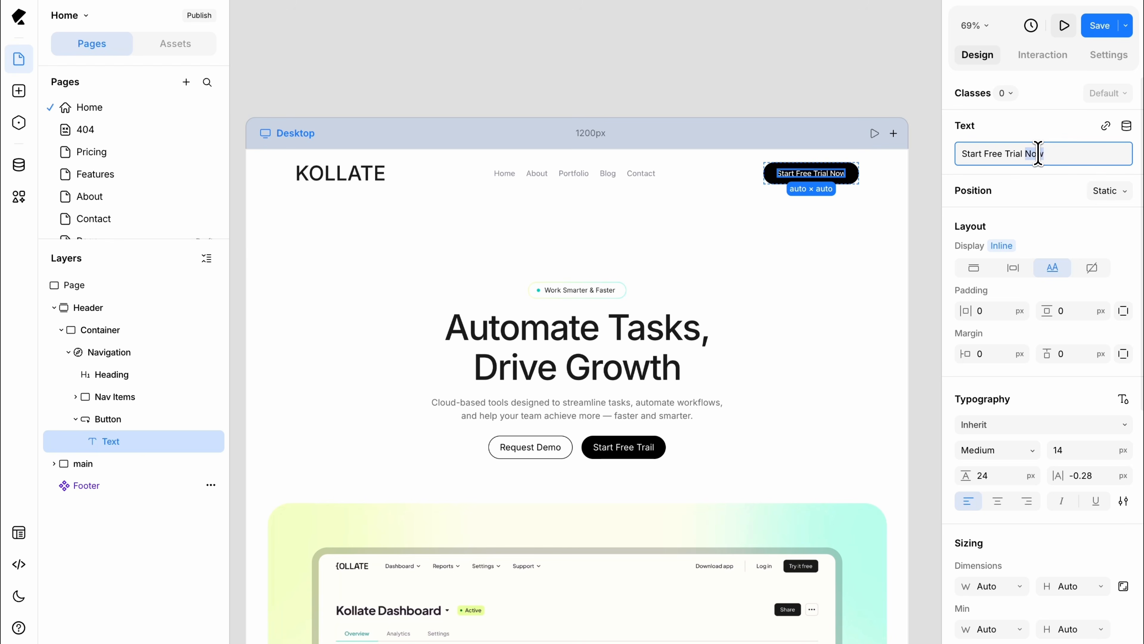
key(BackSpace)
click(919, 229)
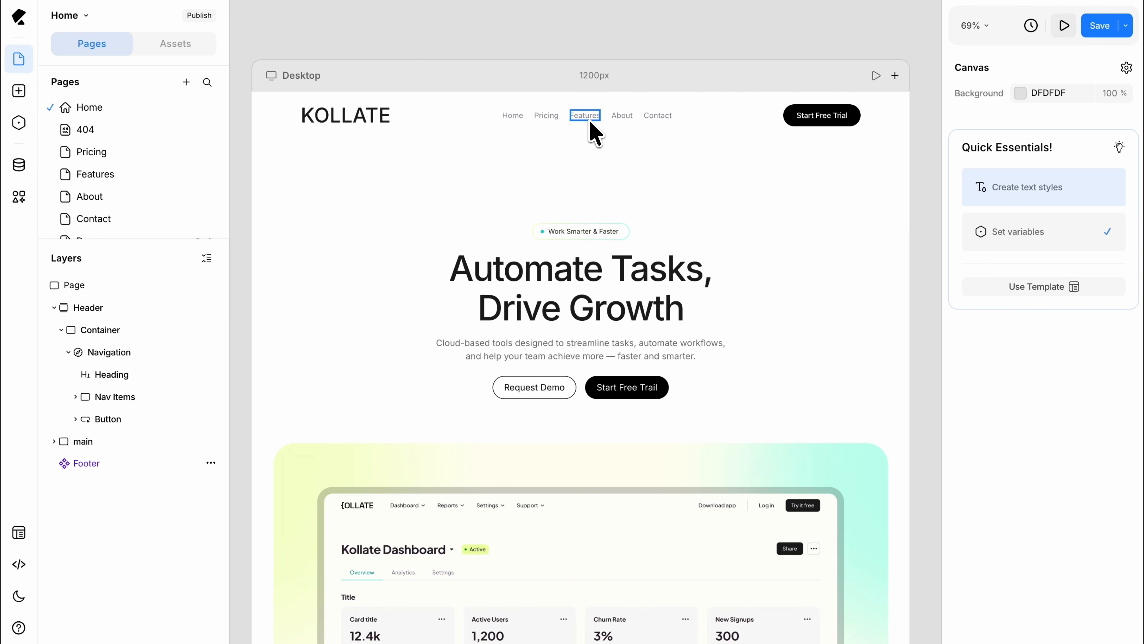
Step: Set the navigation links' text size to 16 px and their fill to black (000000) through the Features link text
click(590, 119)
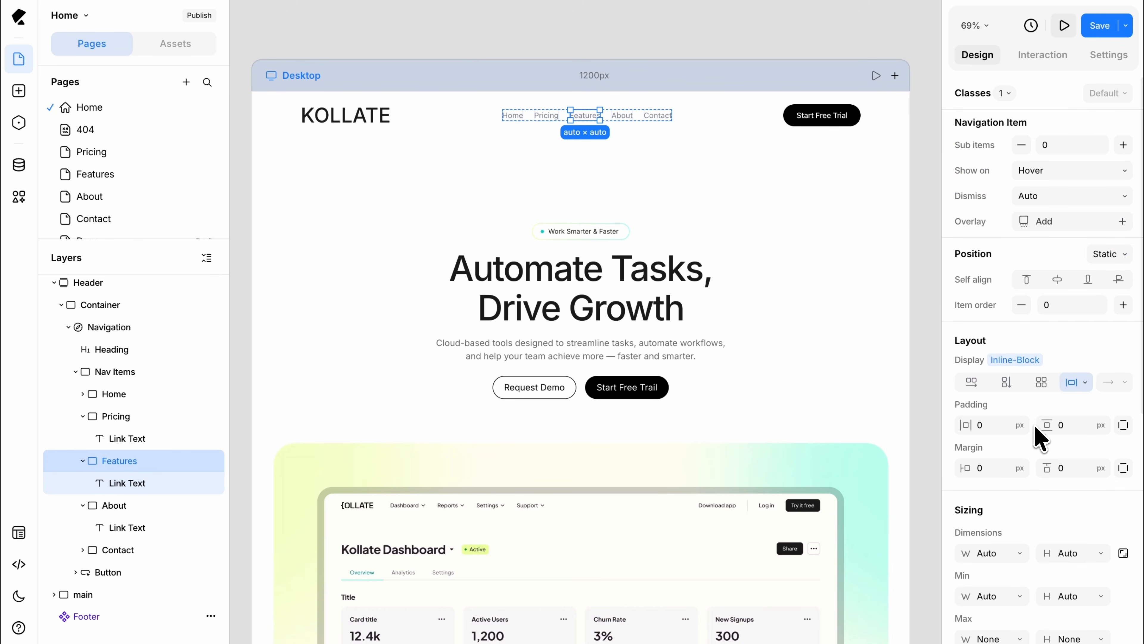
key(Return)
scroll(1035, 428, down, 1)
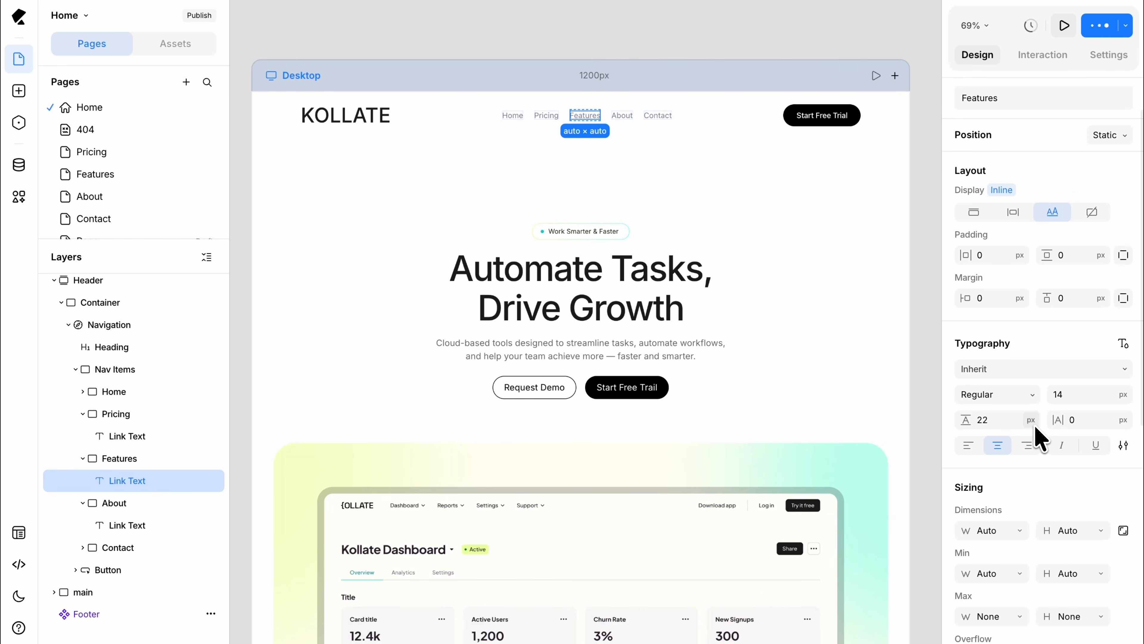
scroll(1070, 395, down, 4)
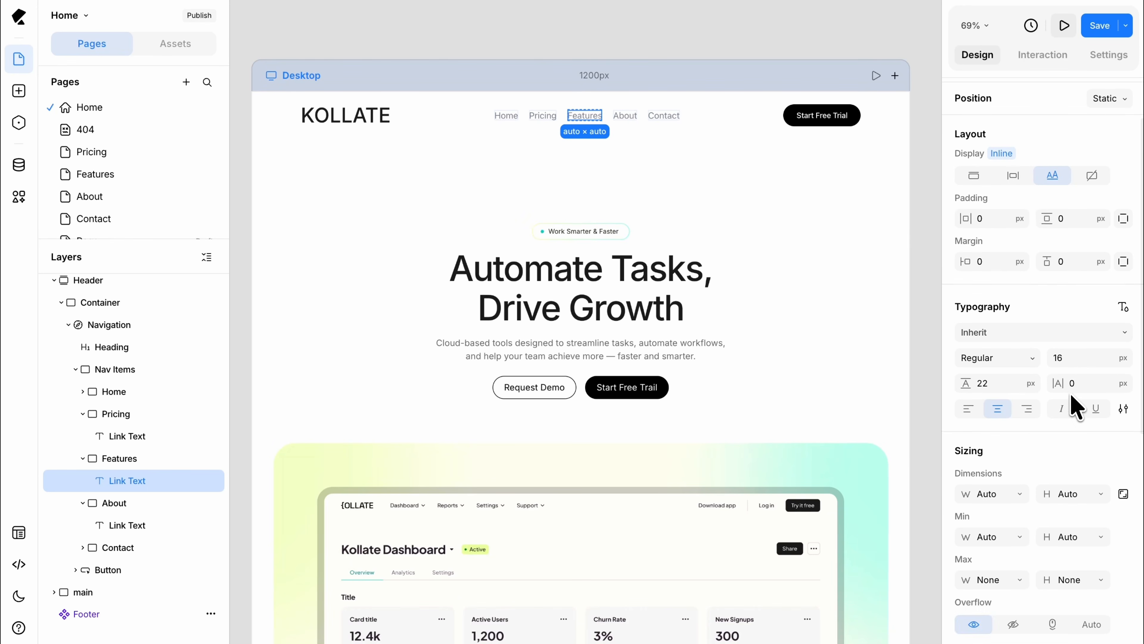
click(1021, 541)
drag(834, 388, 810, 390)
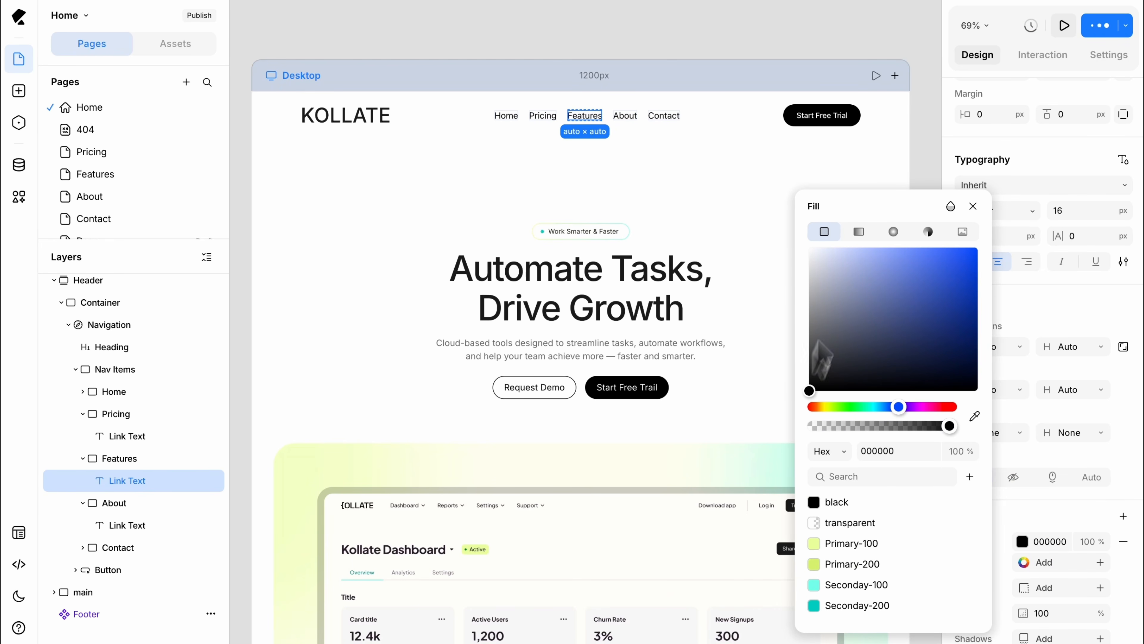
click(927, 169)
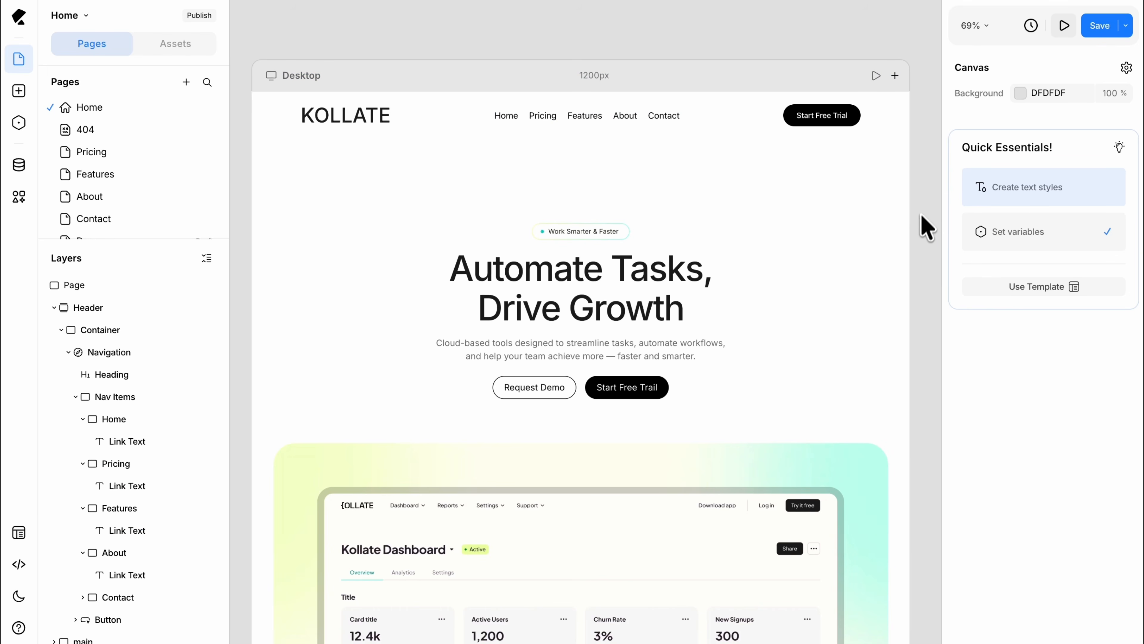
Step: Set the Home navigation link's type to Page
click(511, 118)
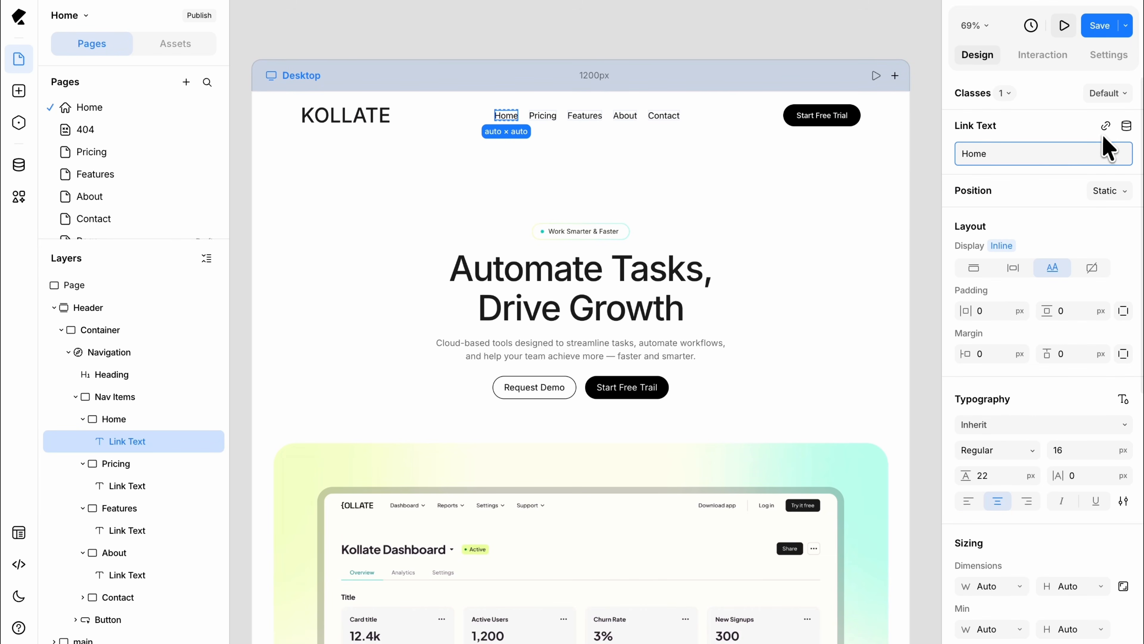
click(1106, 127)
click(867, 152)
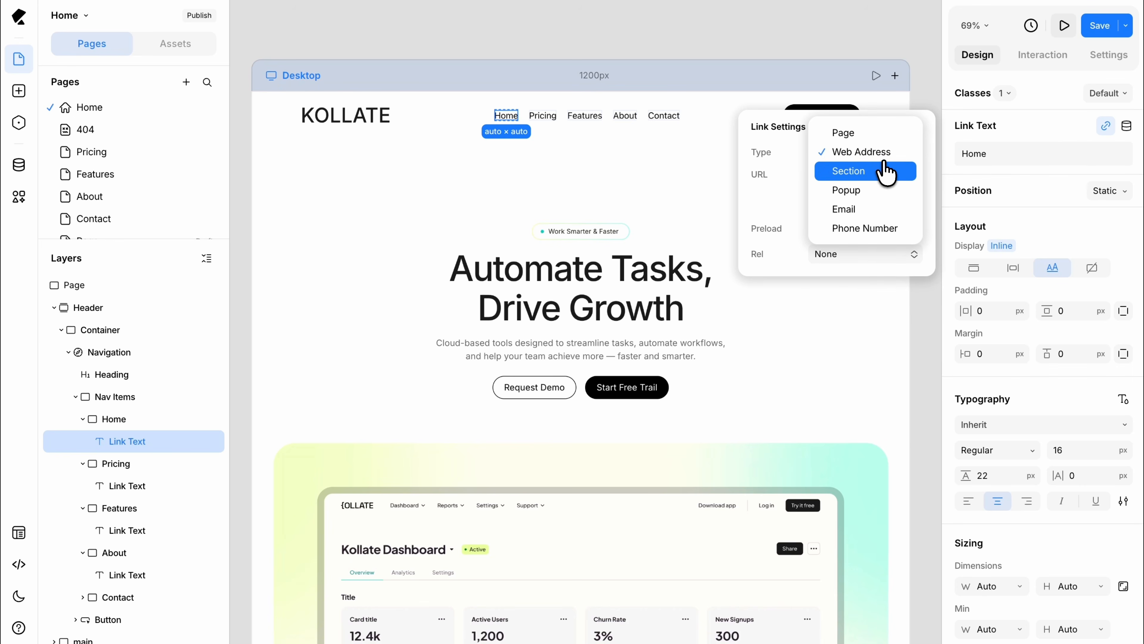
click(869, 131)
Step: Link the Pricing navigation item to the Pricing page using the Page link type
click(547, 119)
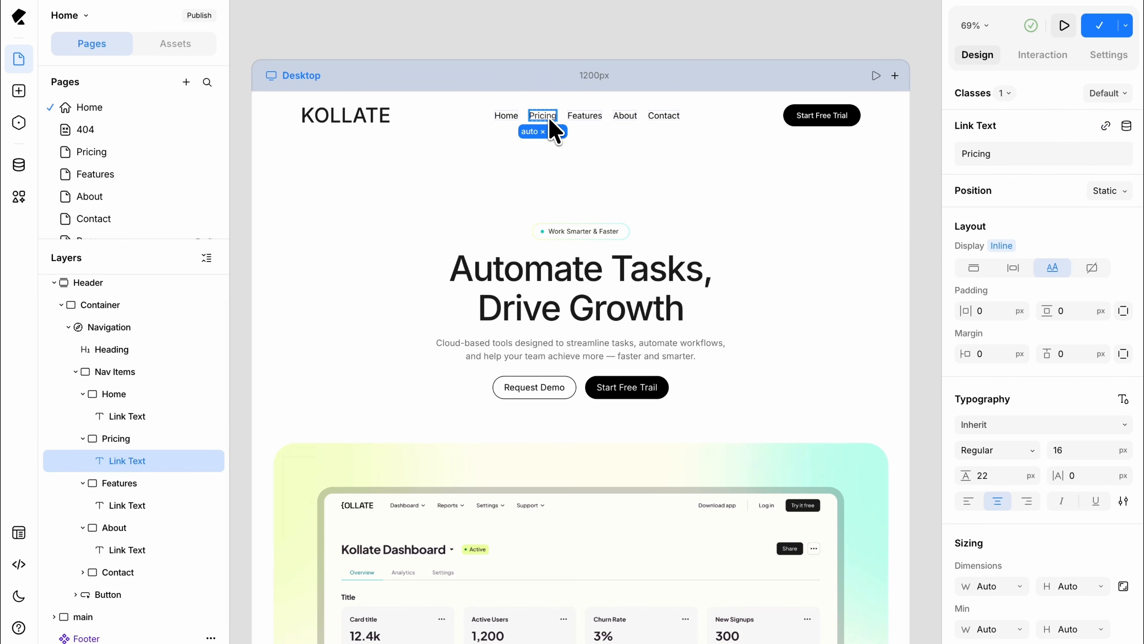
click(1106, 126)
click(867, 152)
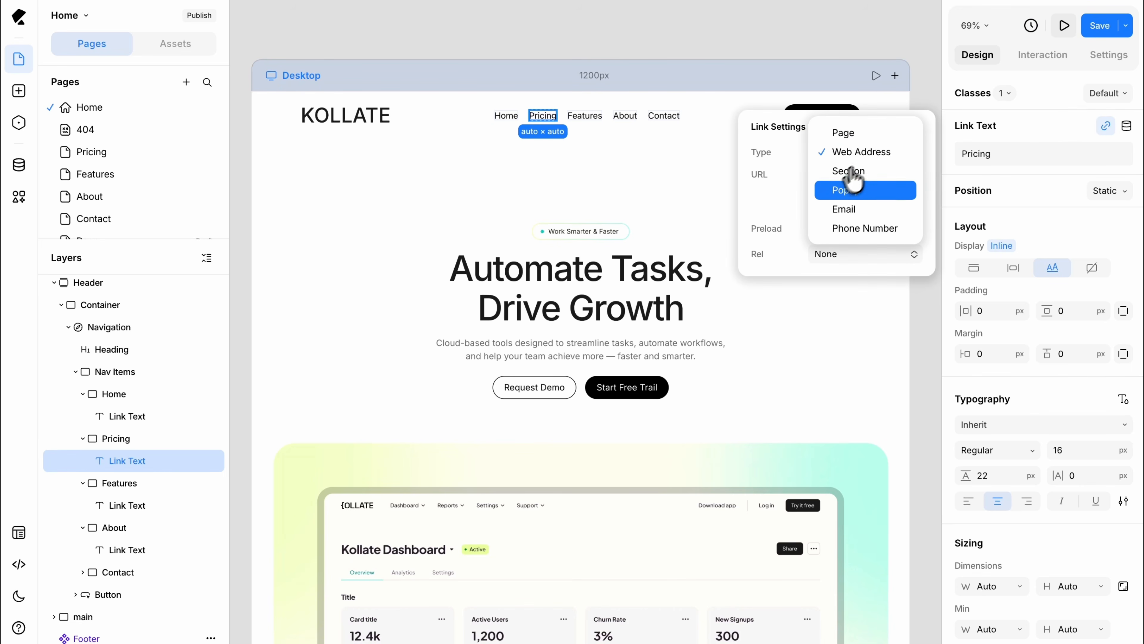
click(869, 131)
click(850, 180)
click(879, 242)
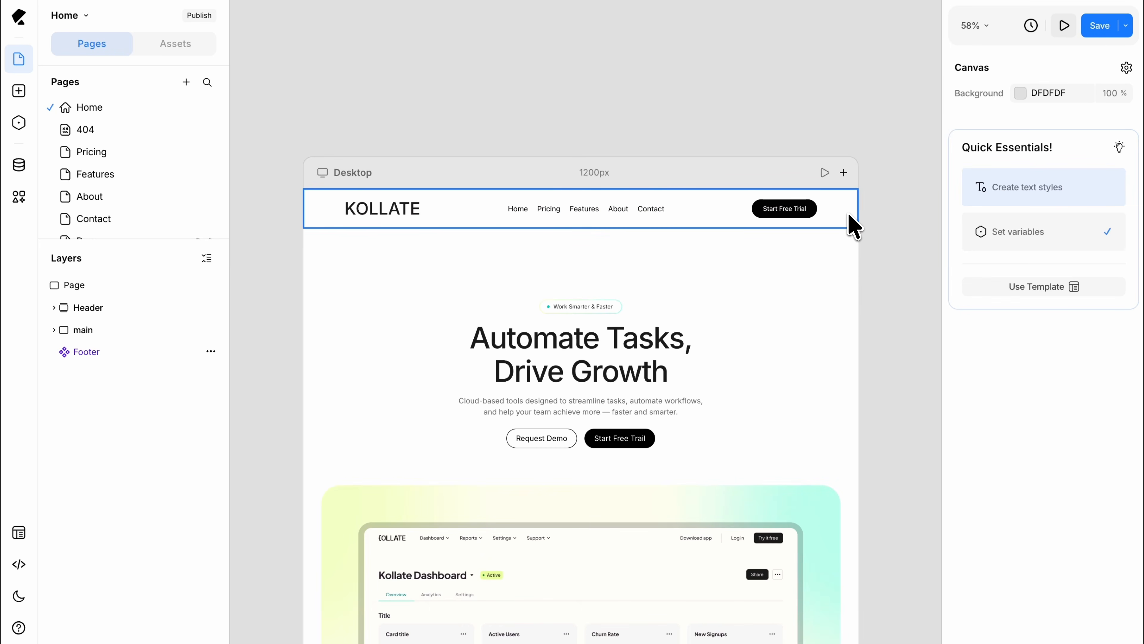
Step: Enable the hamburger menu on the header's Navigation and show it on Landscape and below
scroll(848, 213, down, 6)
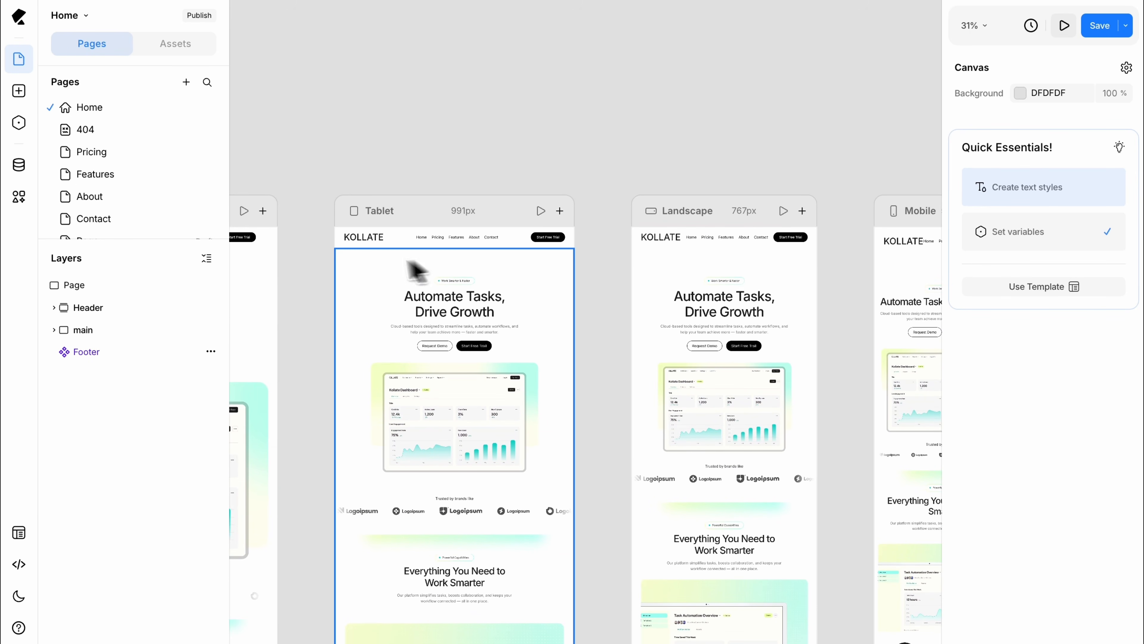
click(53, 308)
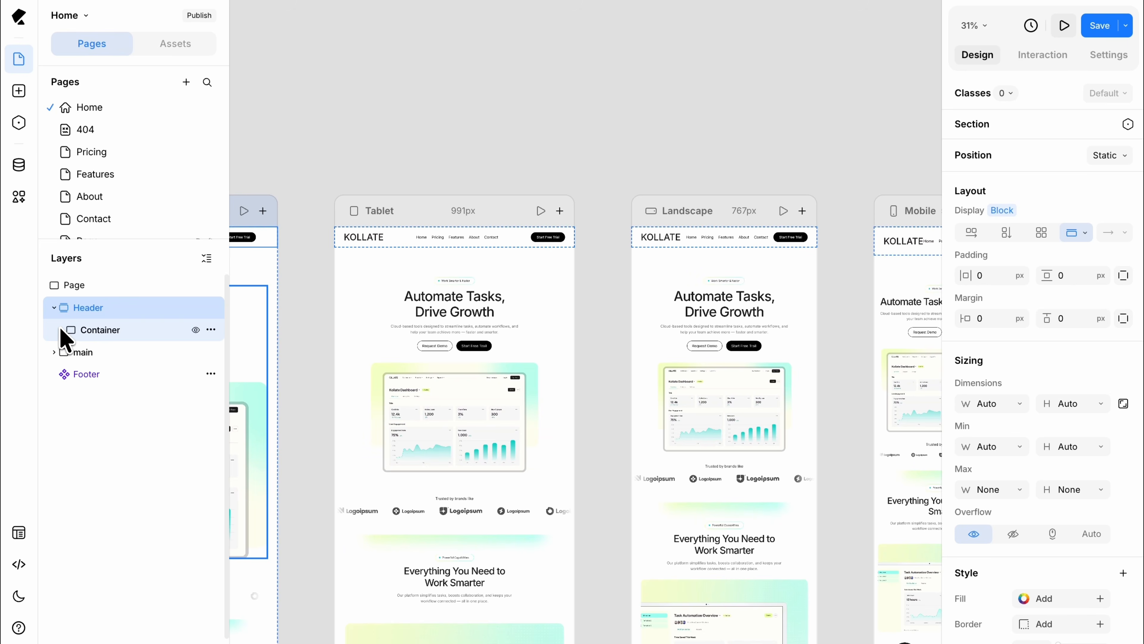
click(62, 330)
click(69, 352)
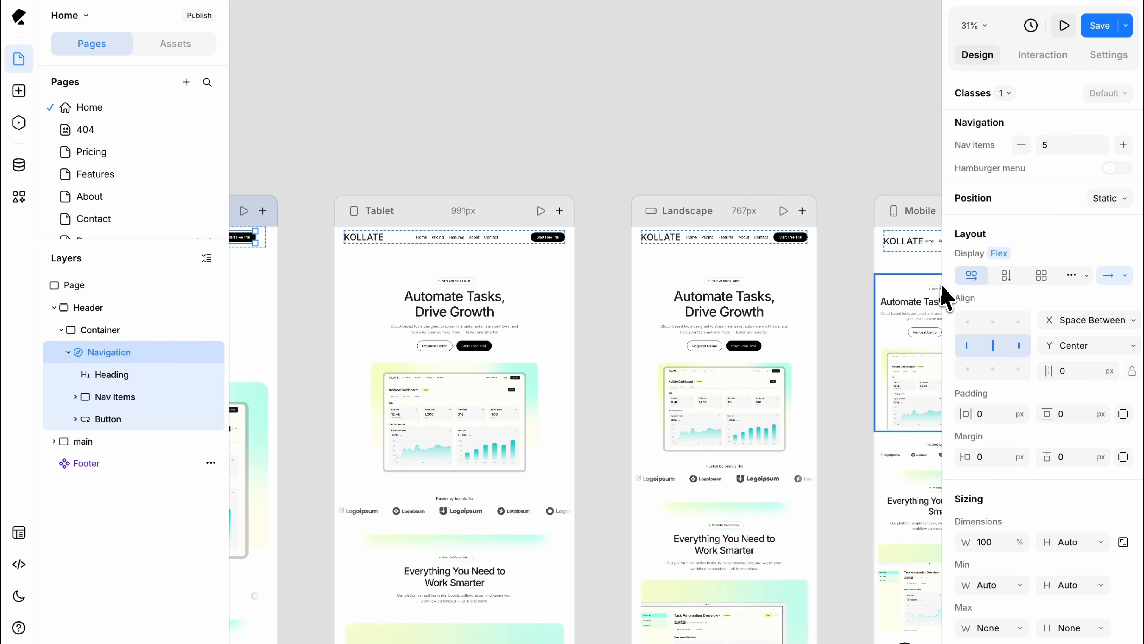
click(1117, 169)
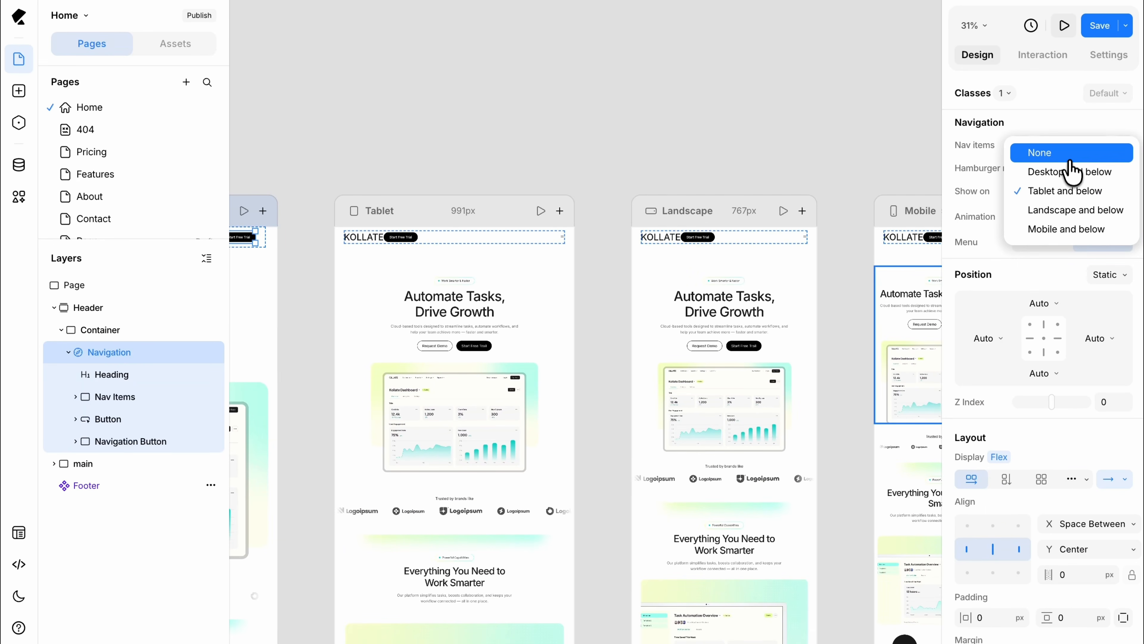
click(1072, 214)
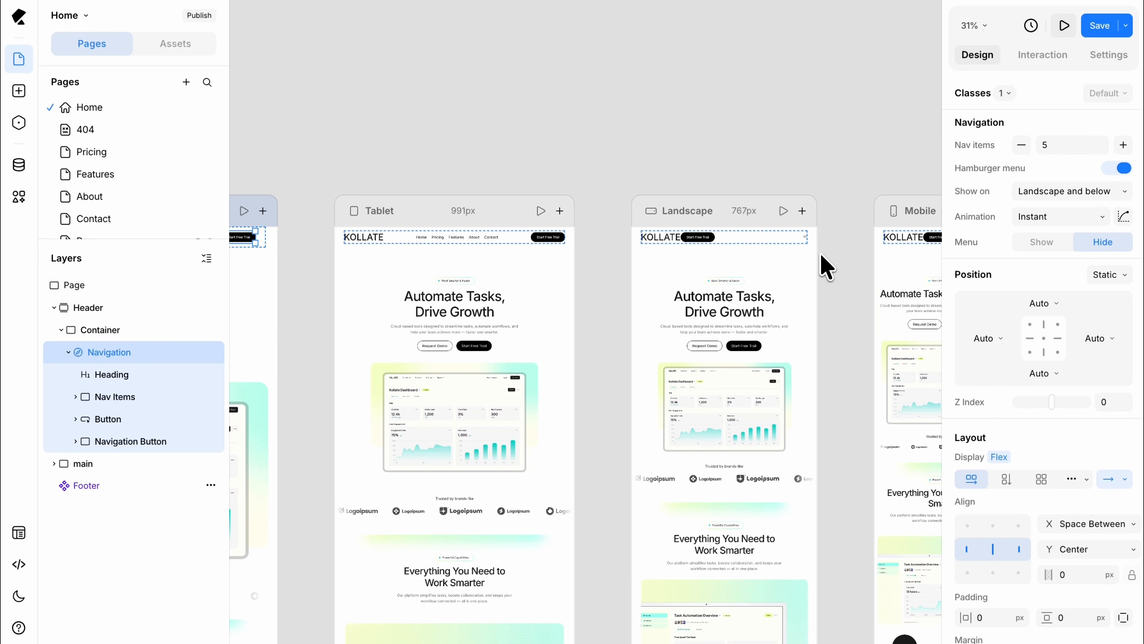
Step: Group the Button and Navigation Button into a div and rename it Button Wrapper
scroll(821, 255, right, 4)
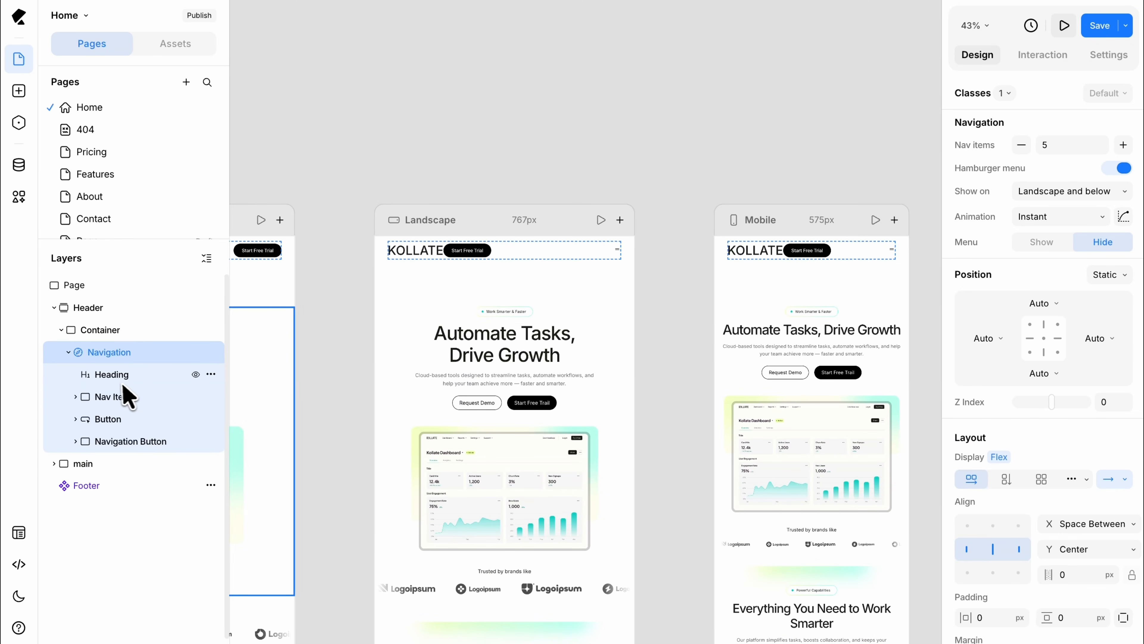
click(111, 420)
shift+click(128, 441)
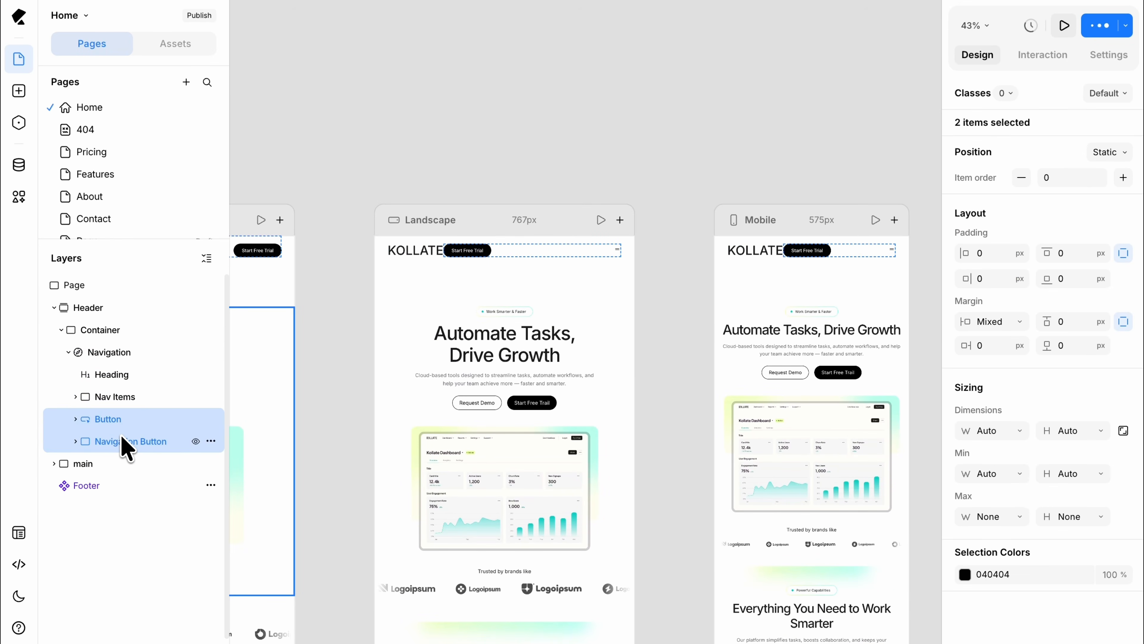
key(ctrl+g)
double_click(122, 419)
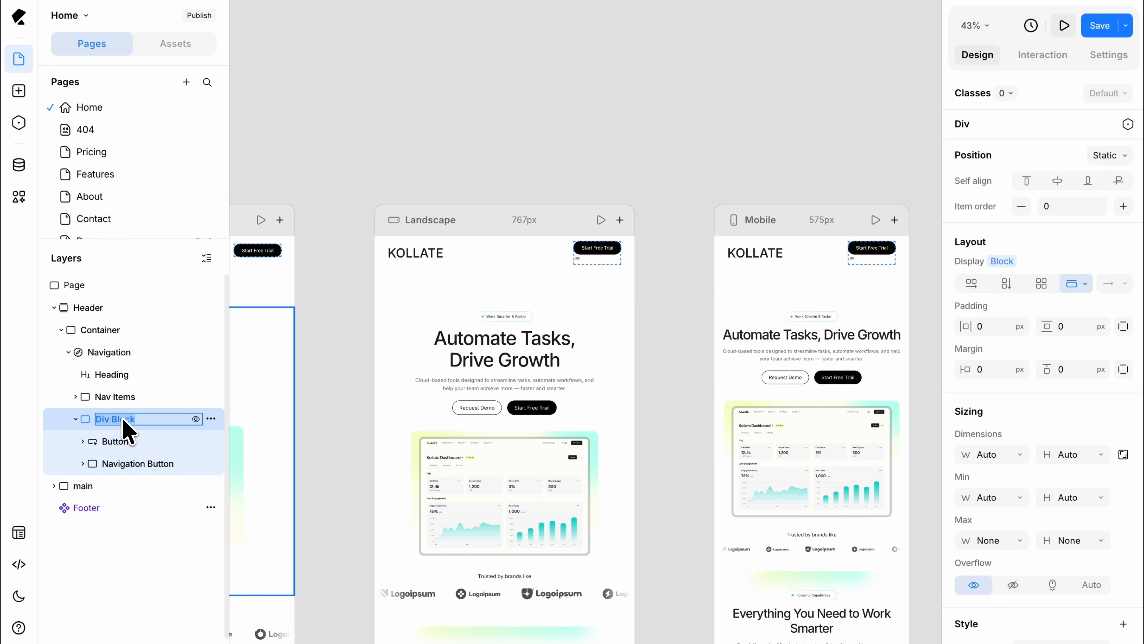
text(Button Wrapper)
key(Return)
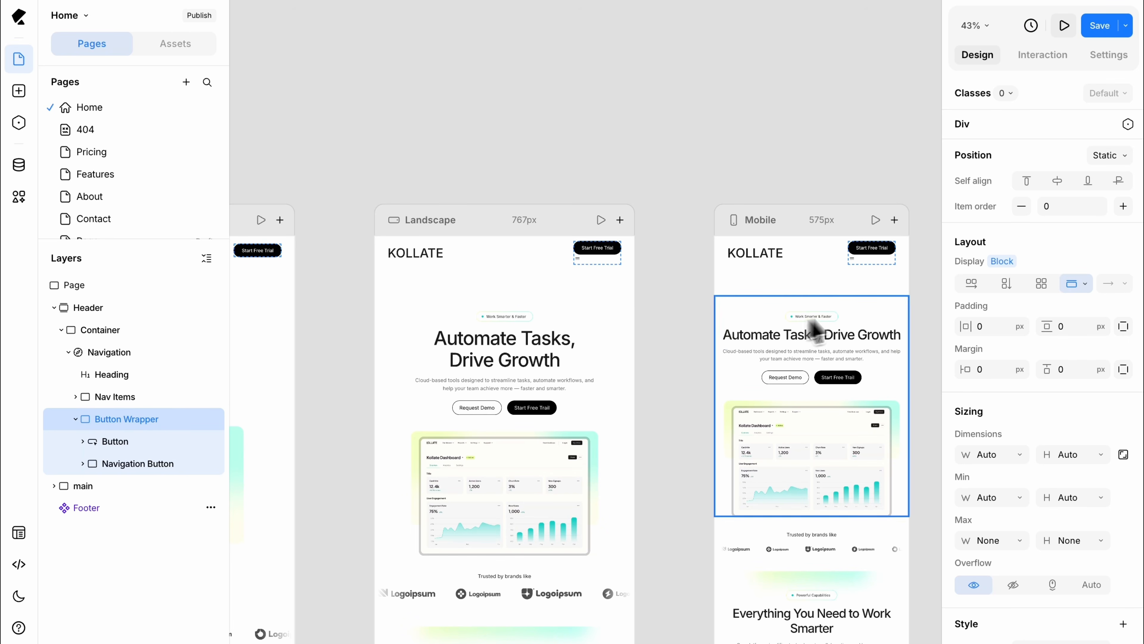
Step: Give the Button Wrapper a horizontal flex layout with a 20 px gap
click(973, 287)
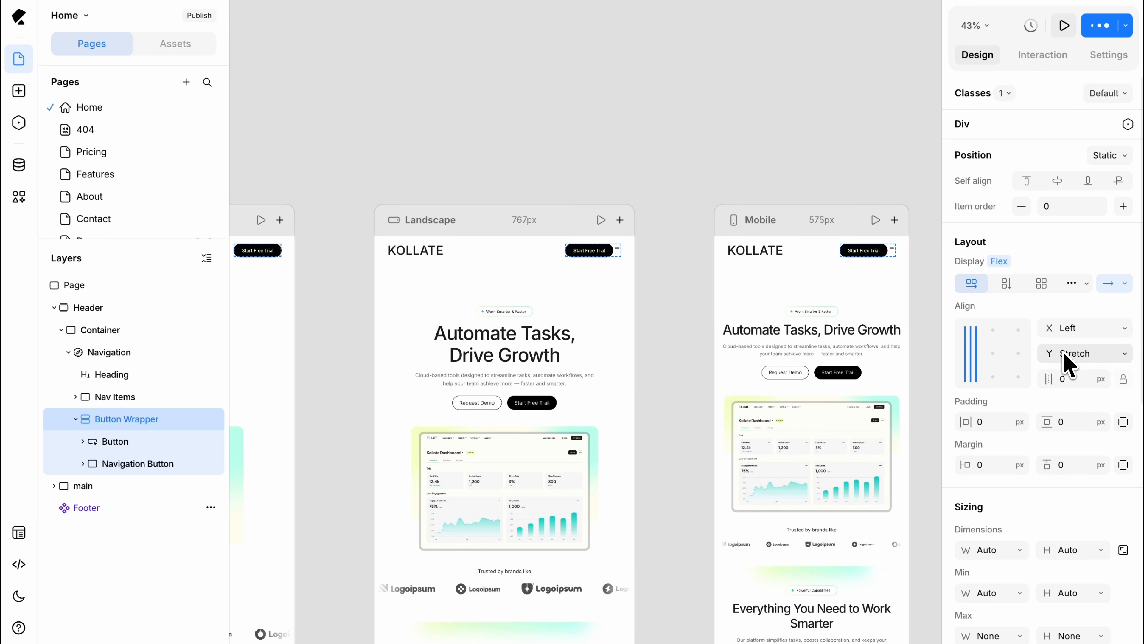
click(1066, 378)
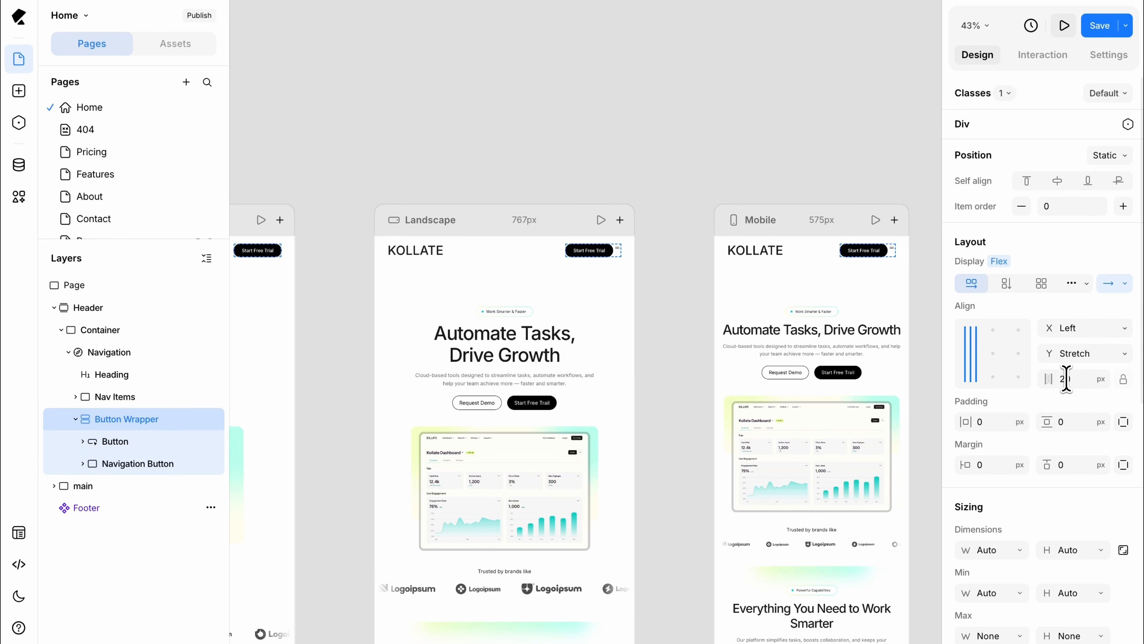
key(Return)
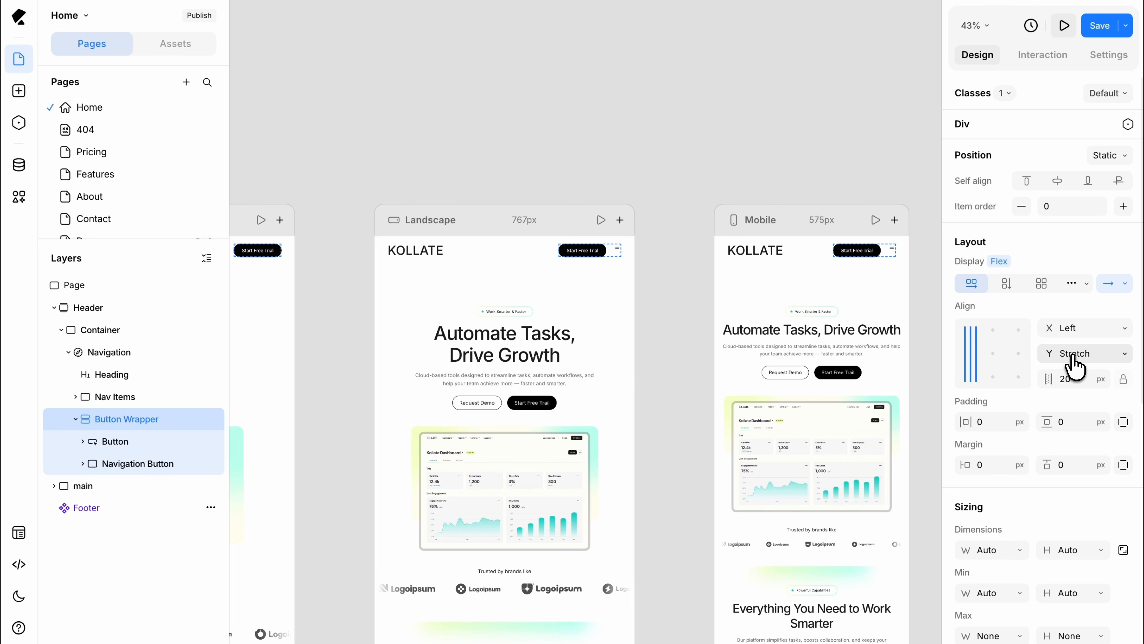
Step: Center the Button Wrapper's contents vertically
click(1071, 354)
click(1074, 310)
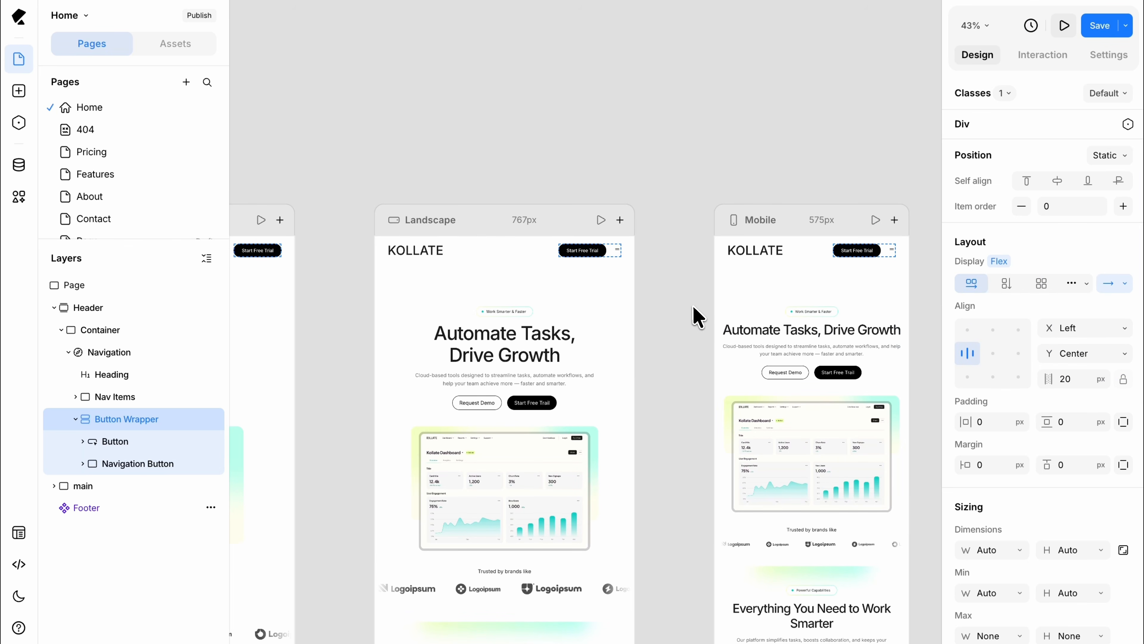
click(695, 316)
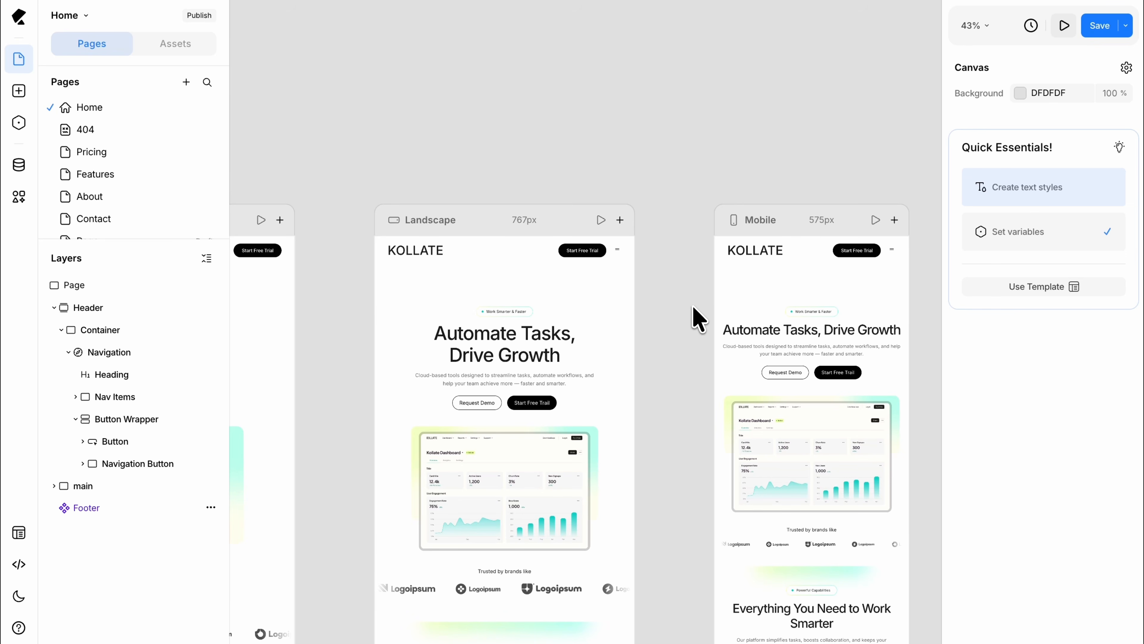
Step: Show the Navigation's hamburger menu and stack its Nav Items vertically with centered horizontal alignment
click(130, 361)
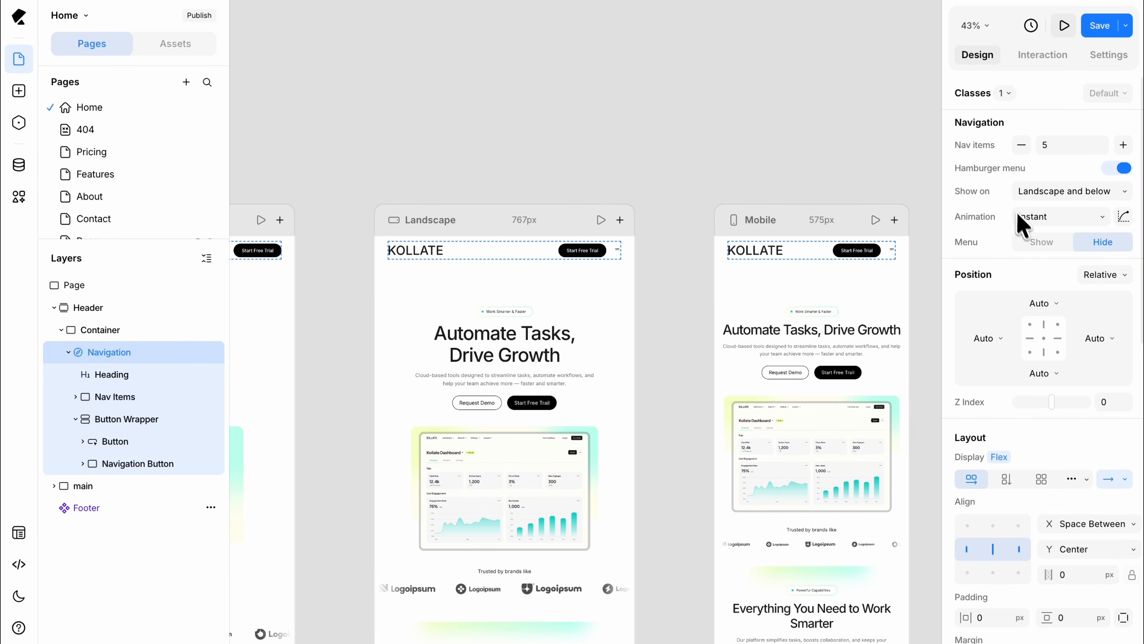
click(1038, 243)
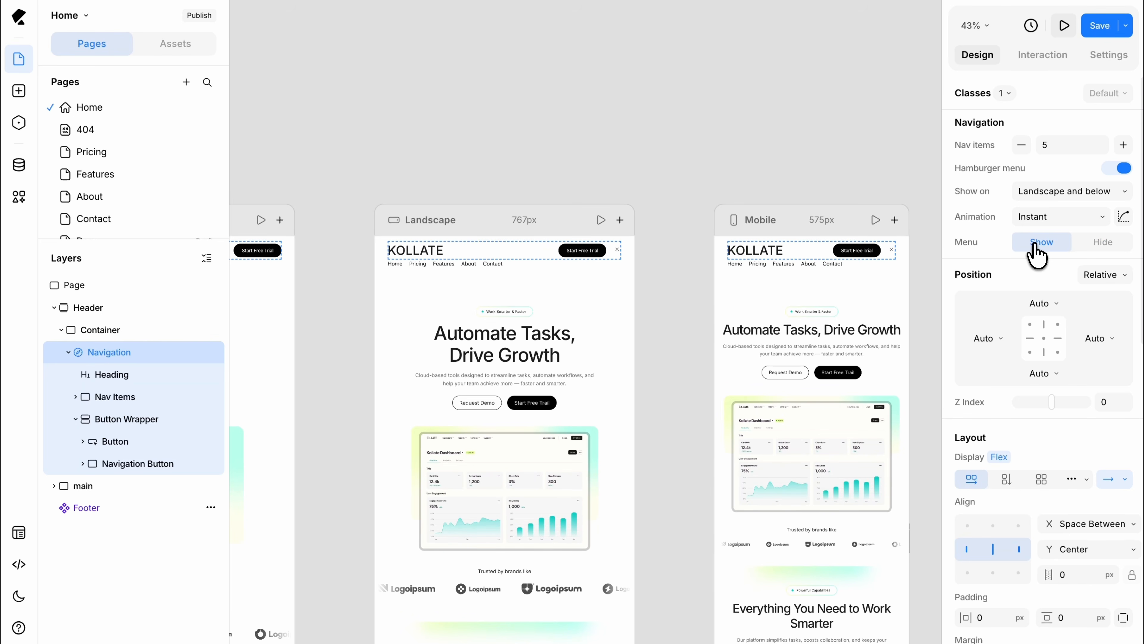
click(165, 399)
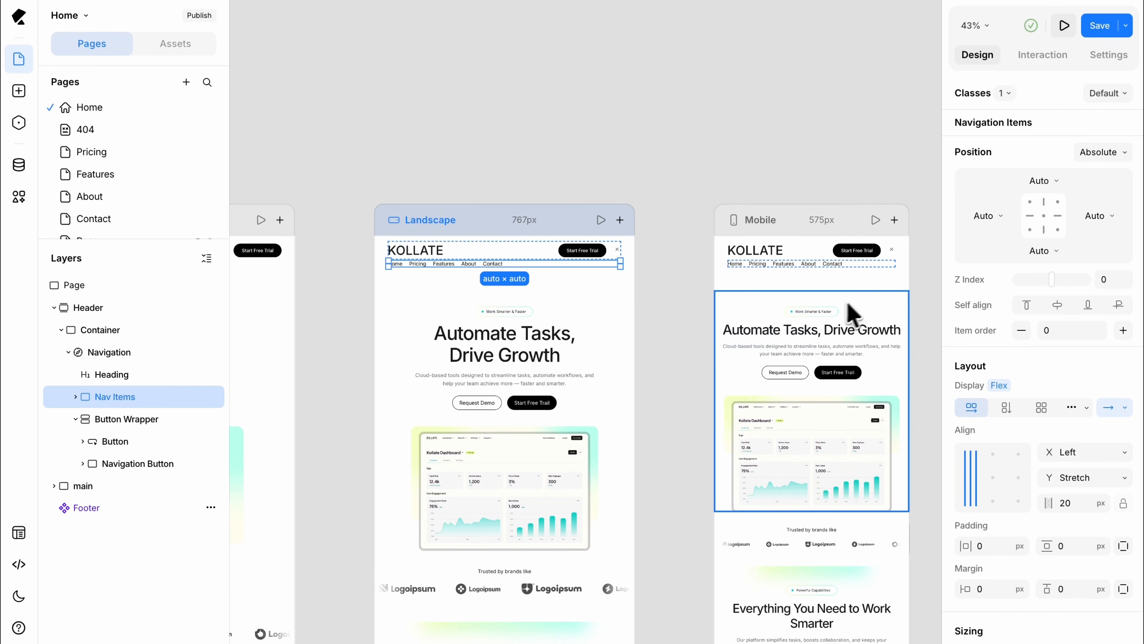
click(1007, 407)
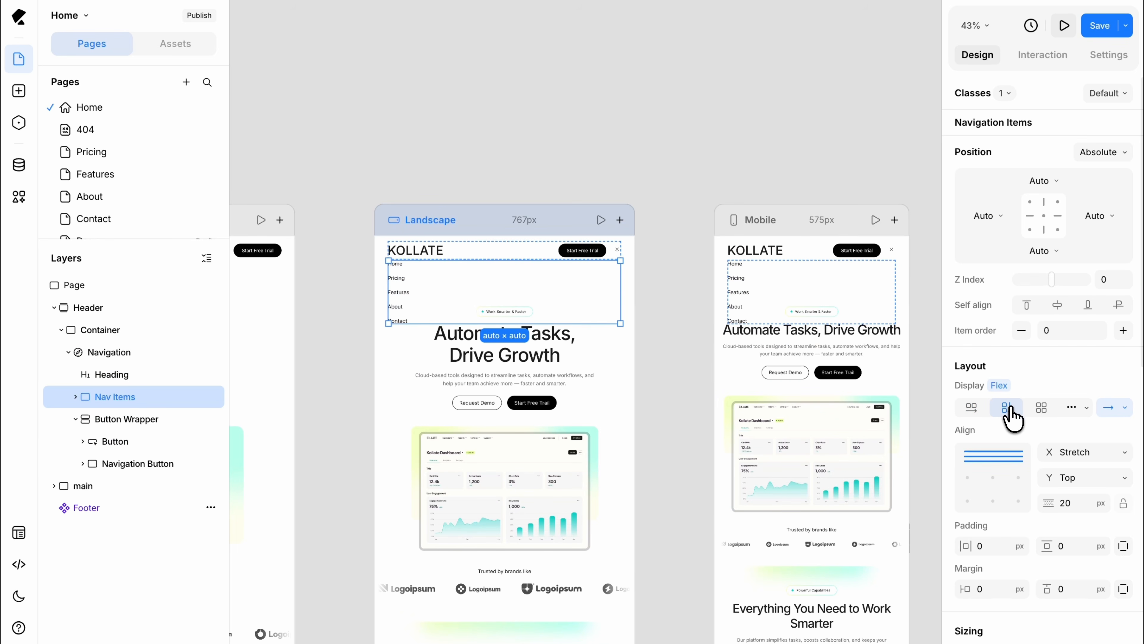
click(1070, 452)
click(1076, 406)
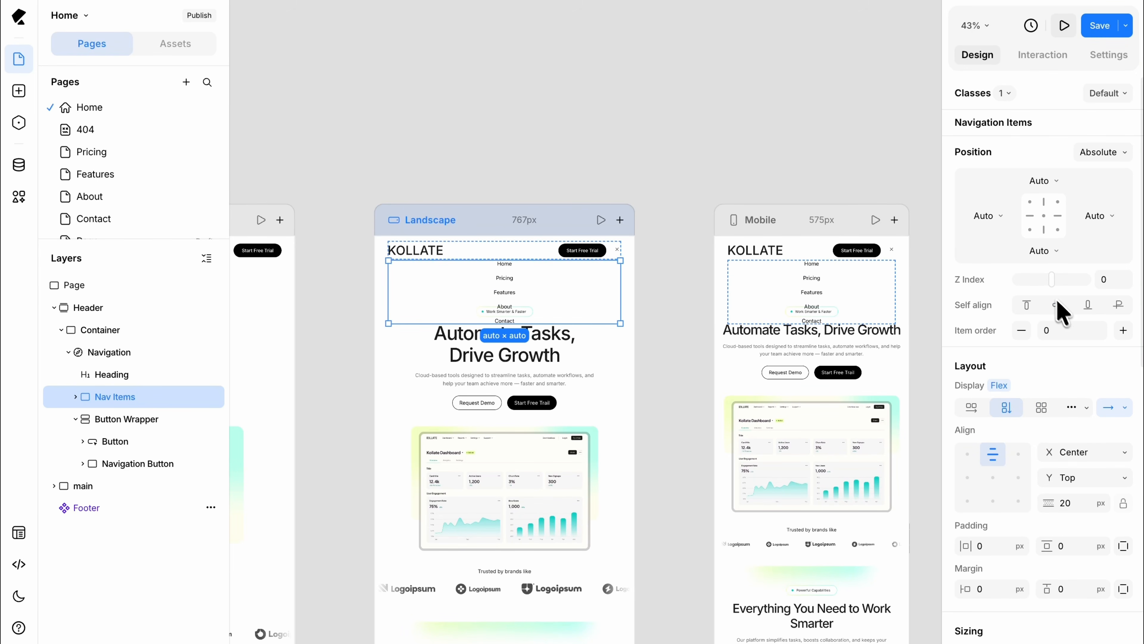
Step: Raise the Nav Items' Z Index to 215 and give them a solid white fill, FFFFFF
drag(1051, 282, 1060, 284)
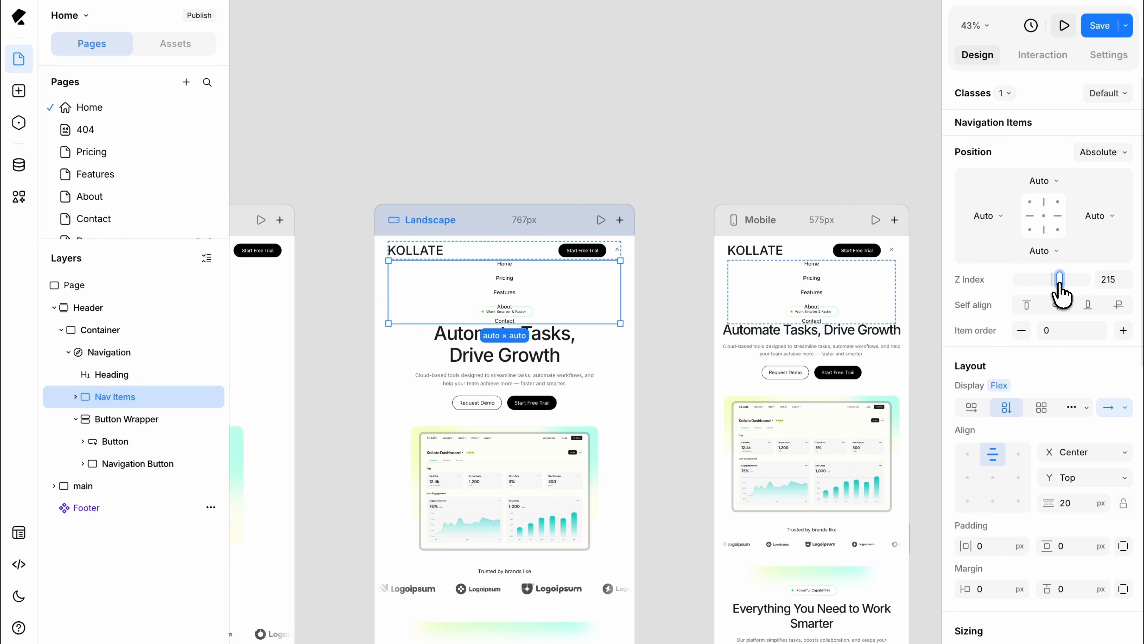
scroll(1061, 293, down, 6)
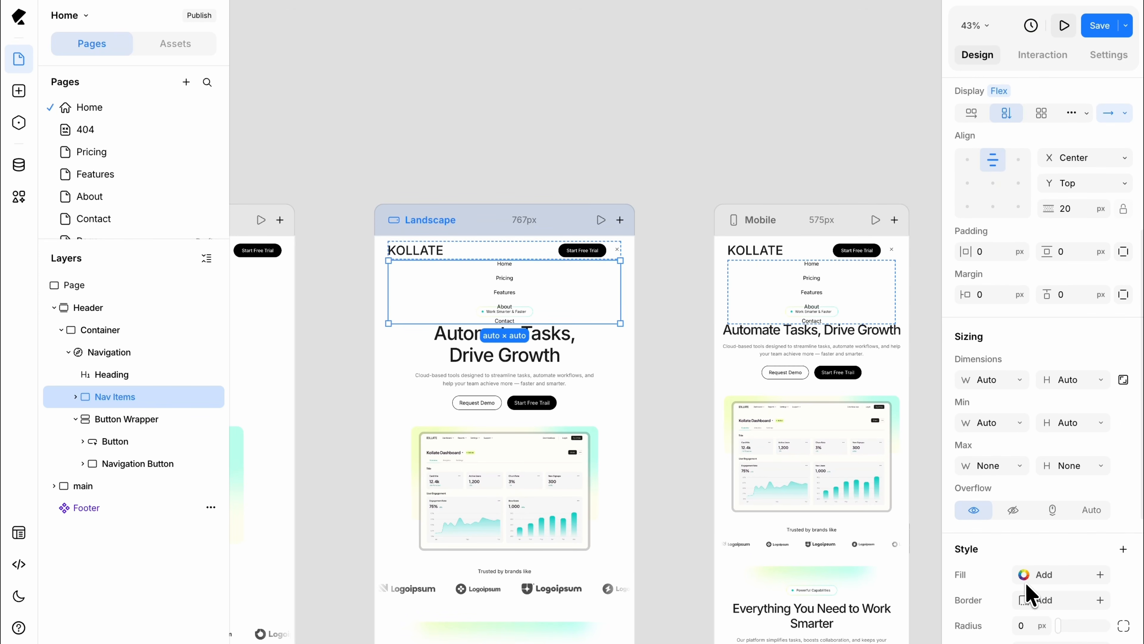
click(1031, 576)
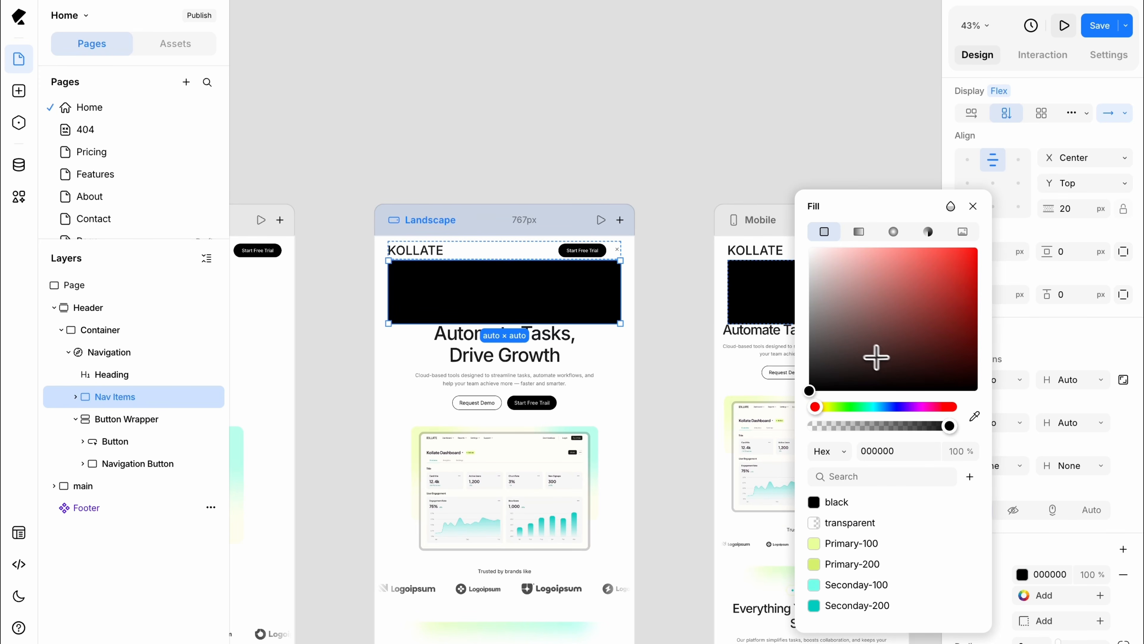
click(818, 253)
drag(805, 242, 806, 245)
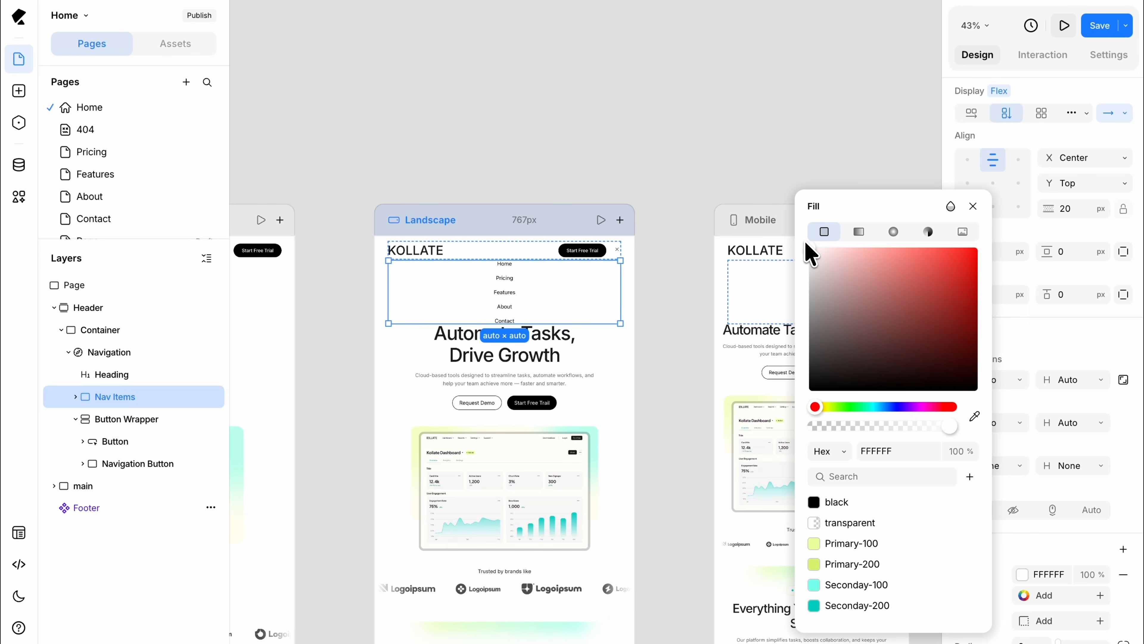
click(973, 208)
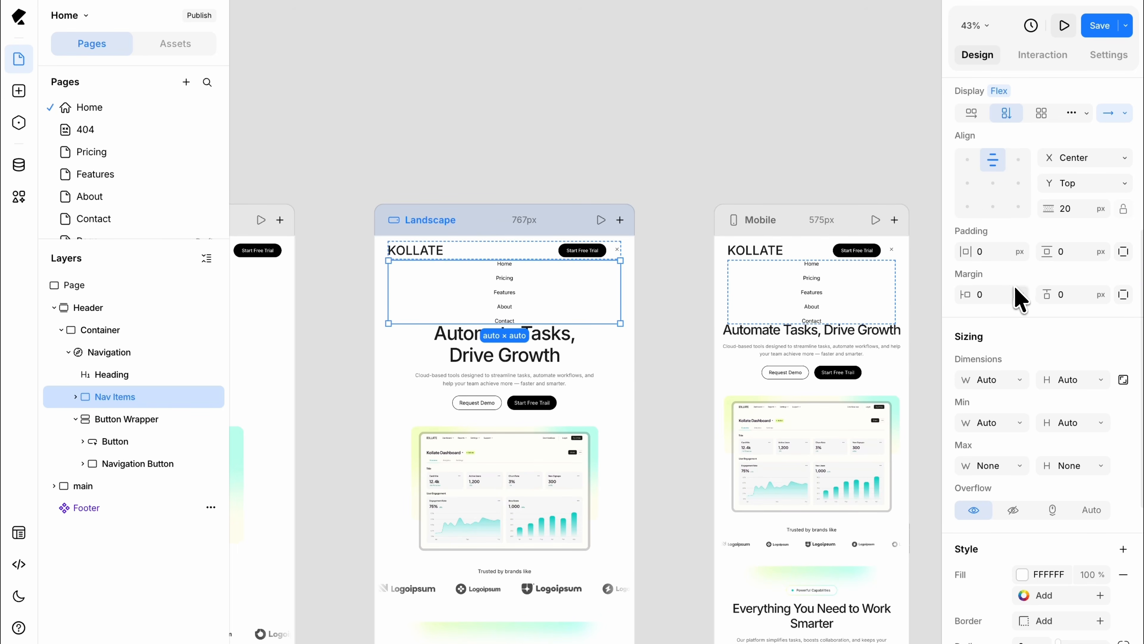
Step: Add vertical padding to the Nav Items
click(1071, 256)
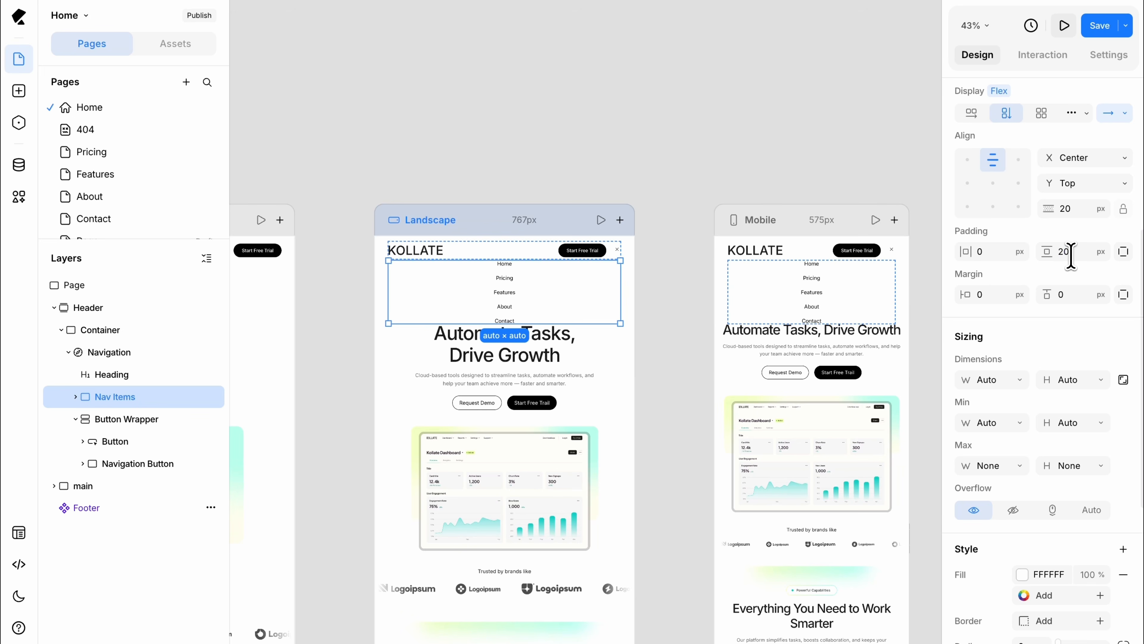
key(Return)
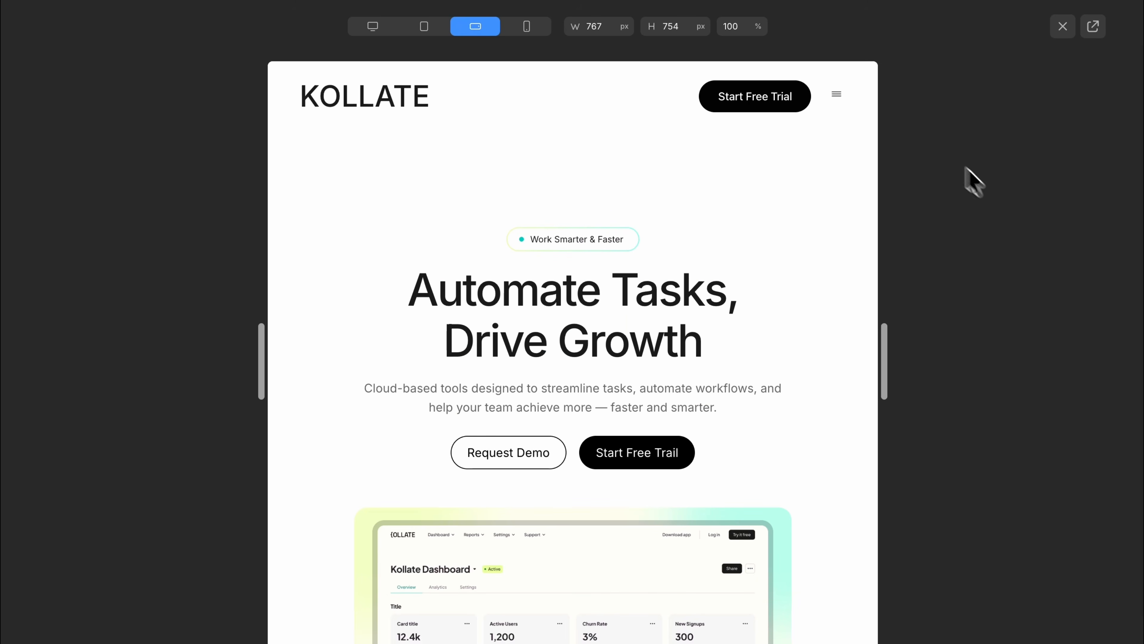
Step: Test opening and closing the hamburger menu in the 767 px landscape preview
click(837, 93)
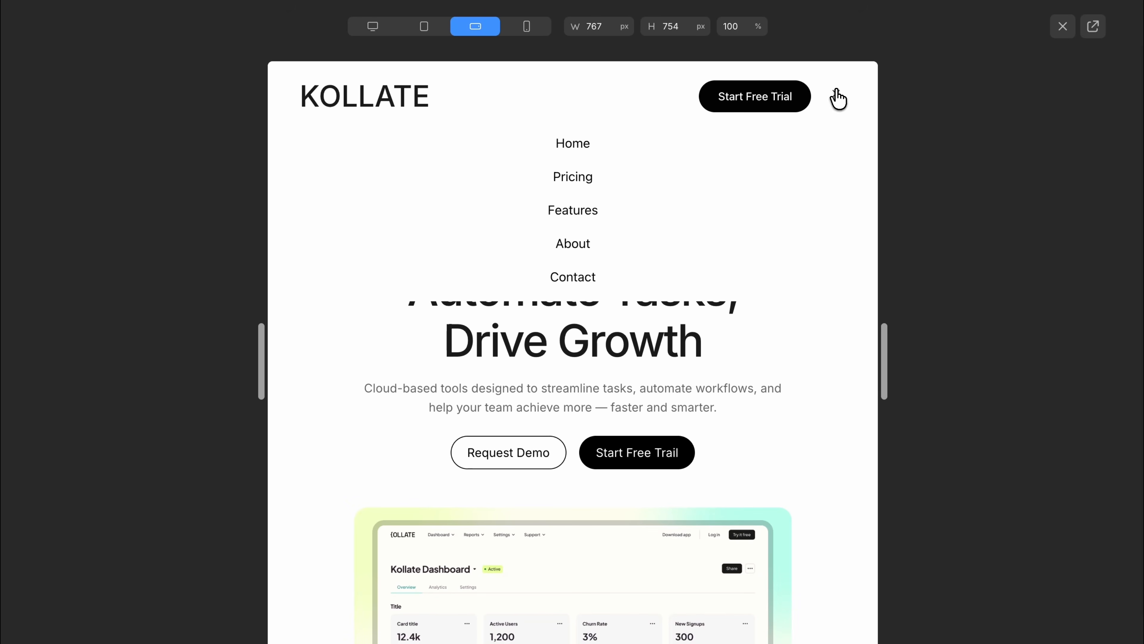
click(837, 92)
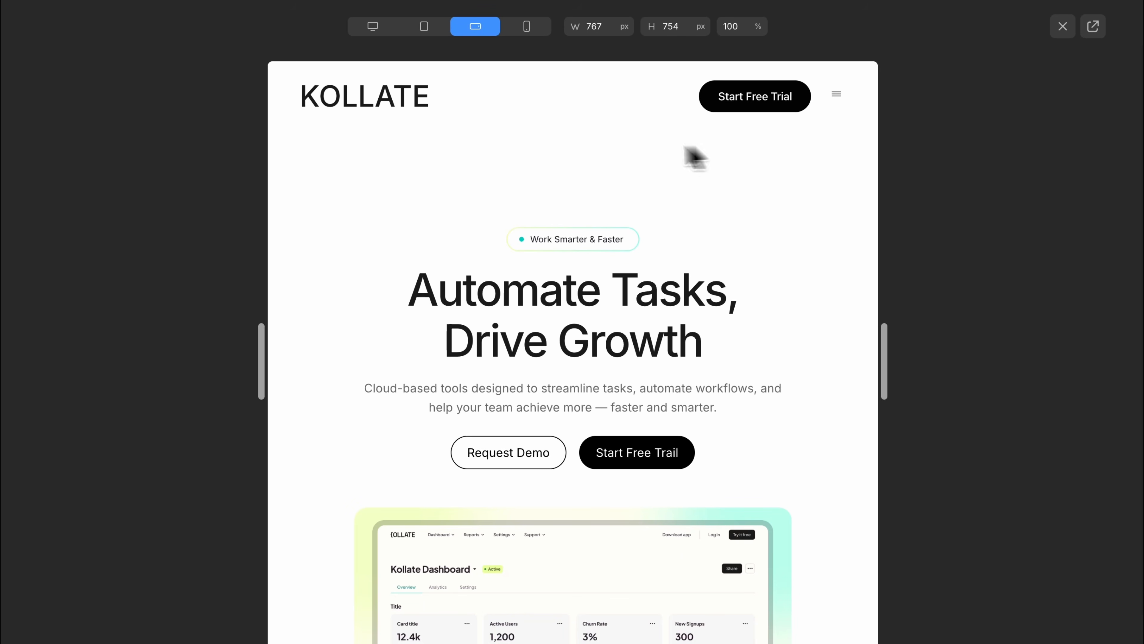